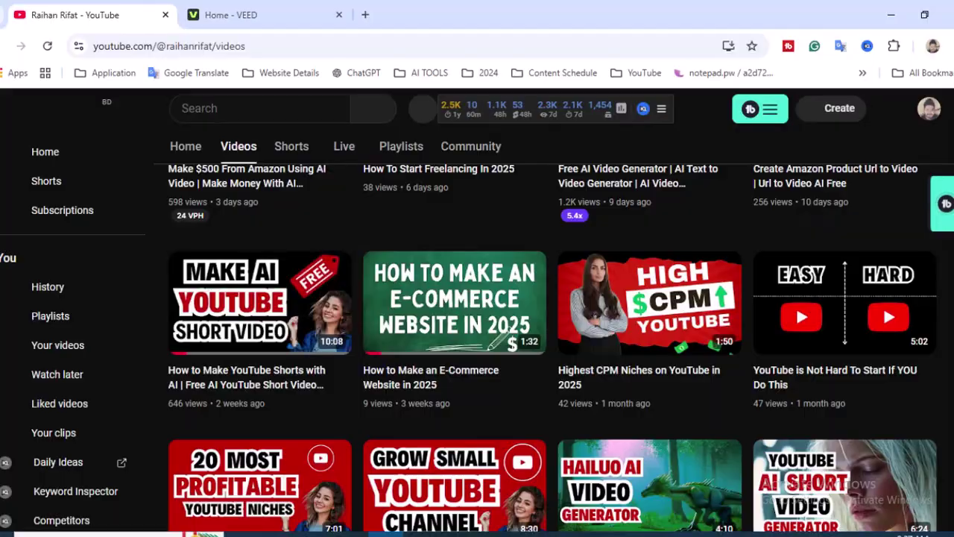
# Scroll through the channel's video list and analytics in YouTube Studio
pyautogui.scroll(5, 552, 321)
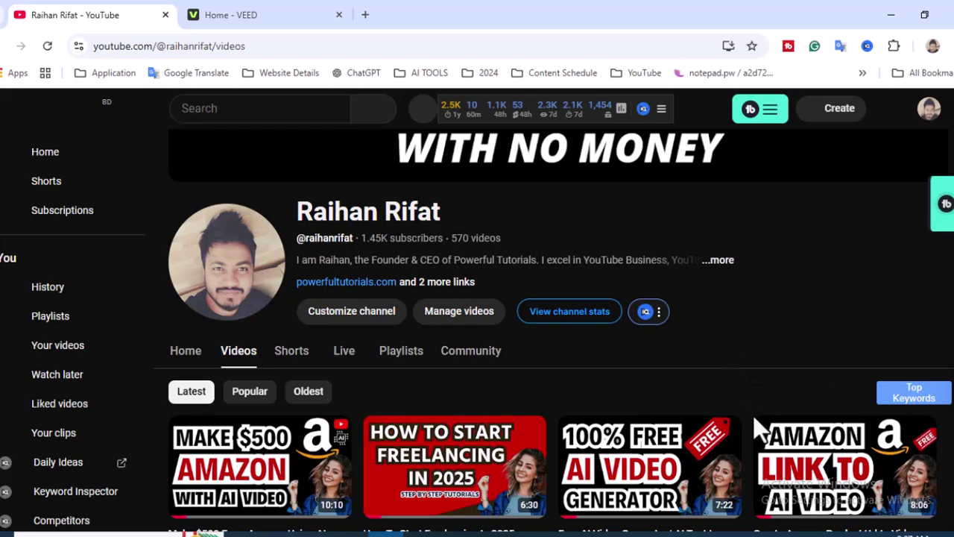
pyautogui.scroll(1, 753, 415)
pyautogui.scroll(-1, 753, 415)
pyautogui.scroll(-1, 738, 406)
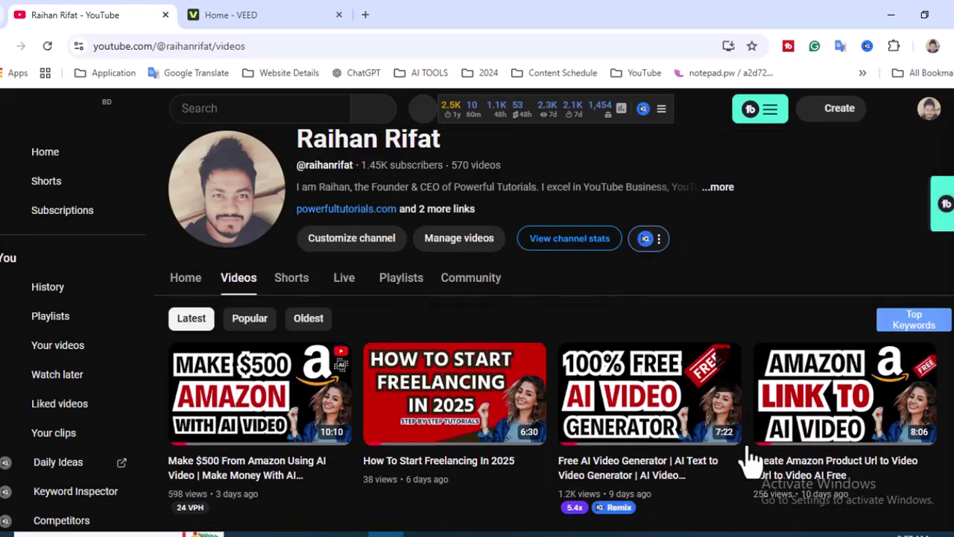
pyautogui.scroll(-4, 753, 462)
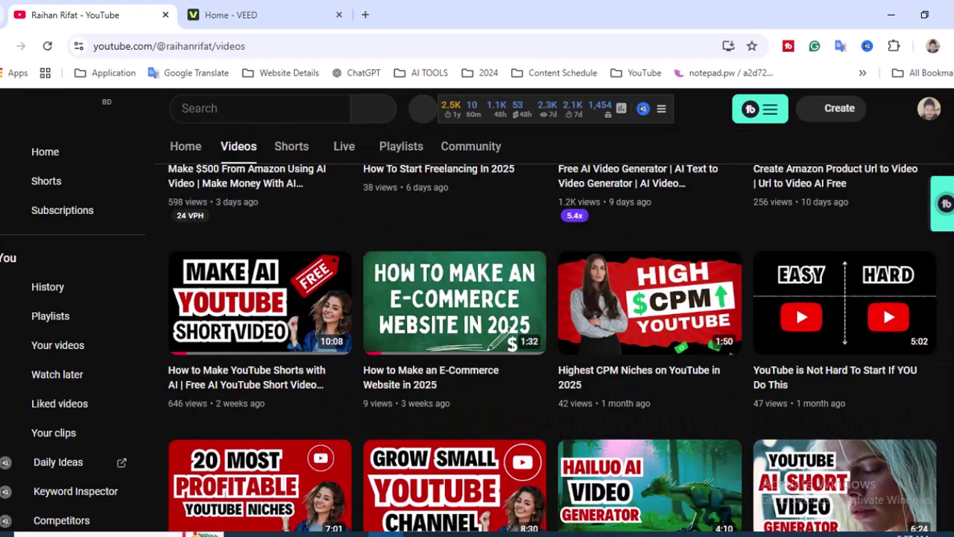
pyautogui.scroll(-3, 552, 351)
pyautogui.scroll(-3, 552, 351)
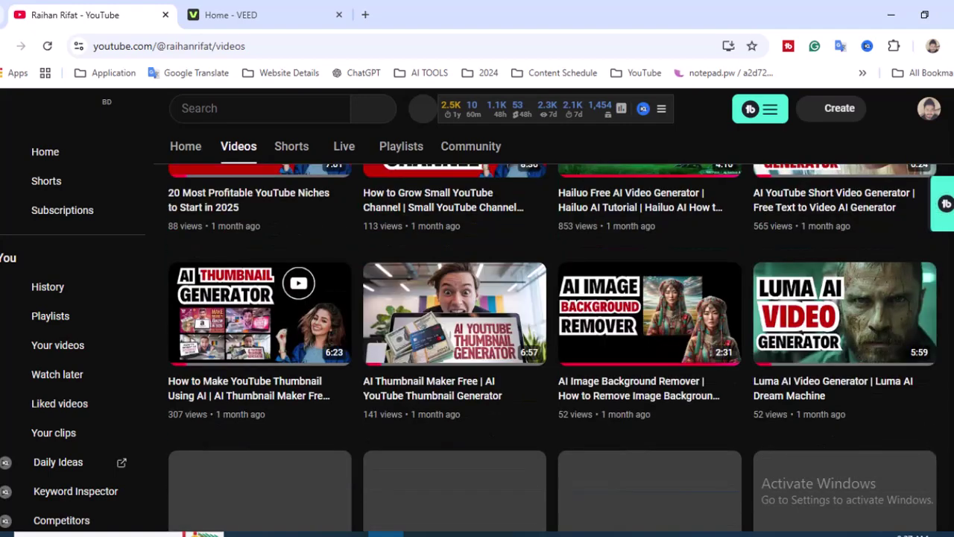
pyautogui.scroll(-3, 552, 351)
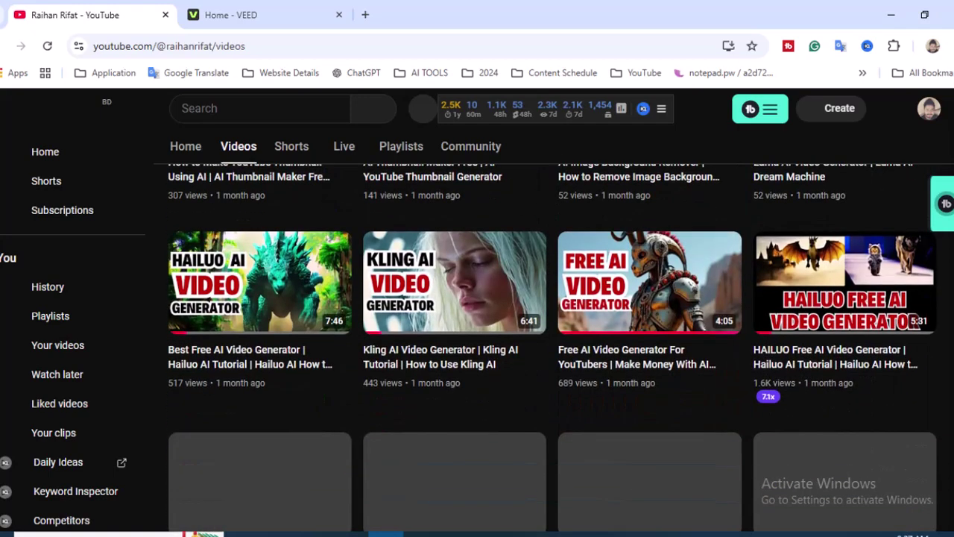
pyautogui.scroll(-1, 551, 350)
pyautogui.scroll(-3, 552, 350)
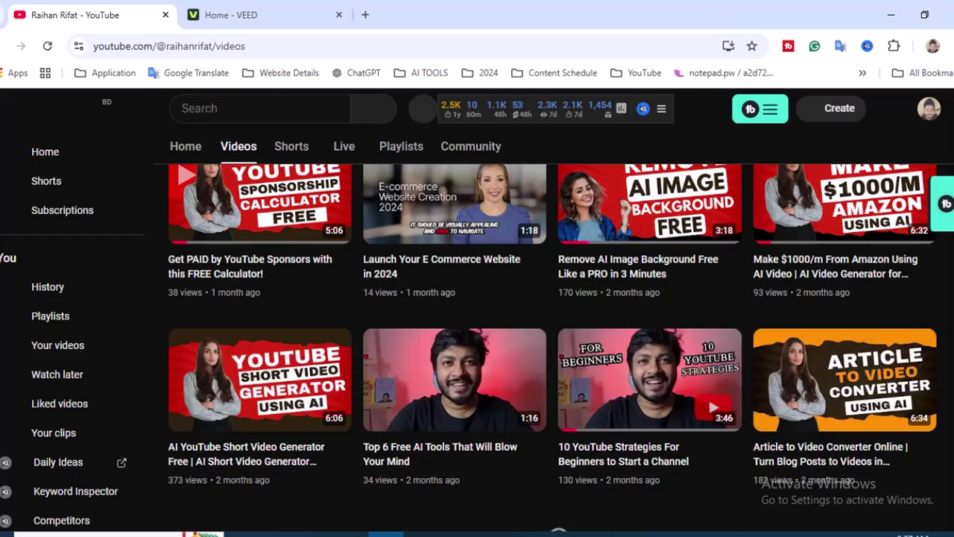
pyautogui.scroll(6, 552, 350)
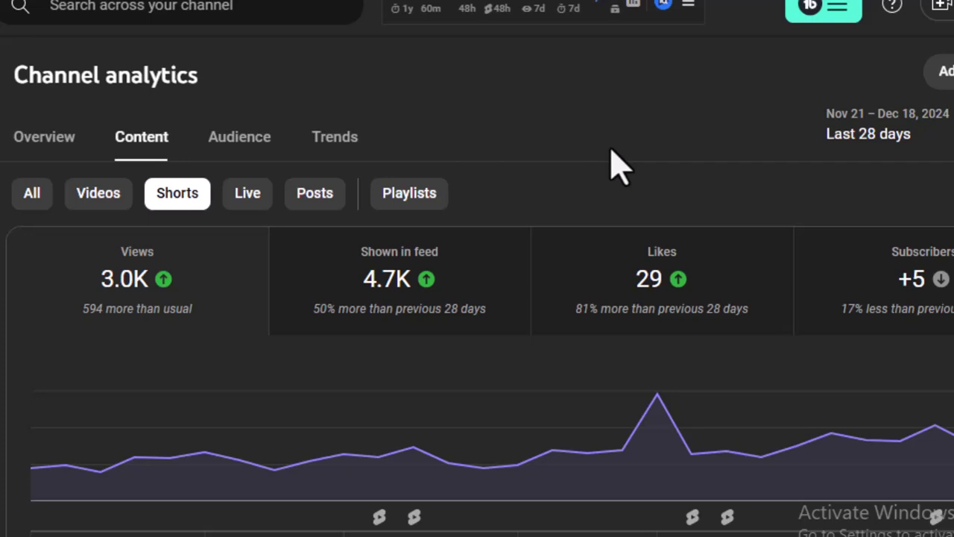
# Inspect the Shorts Views (3.0K) and Shown in feed (4.7K) analytics cards
pyautogui.moveTo(158, 292)
pyautogui.moveTo(388, 287)
# Review the Shorts traffic sources and Top Shorts lists
pyautogui.scroll(-5, 704, 315)
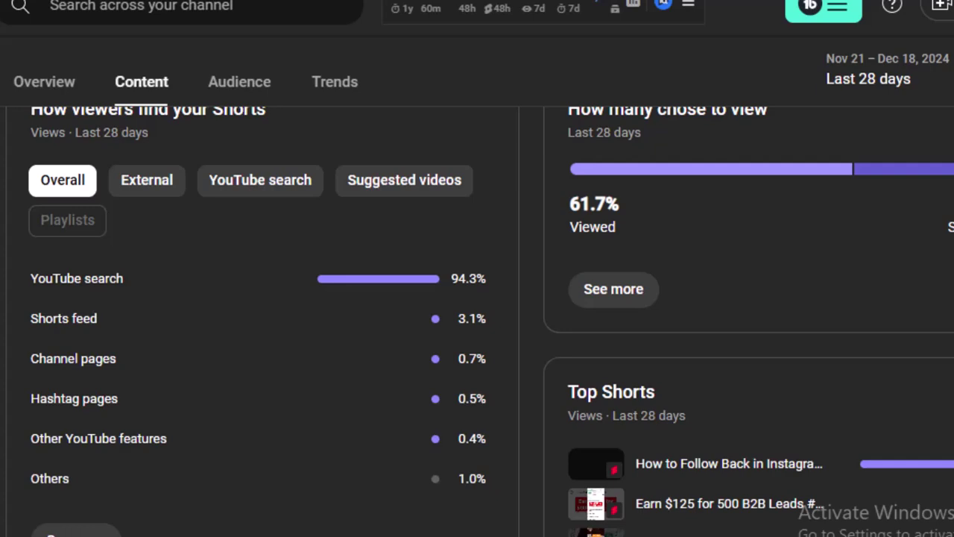
pyautogui.scroll(4, 477, 321)
pyautogui.scroll(-5, 477, 321)
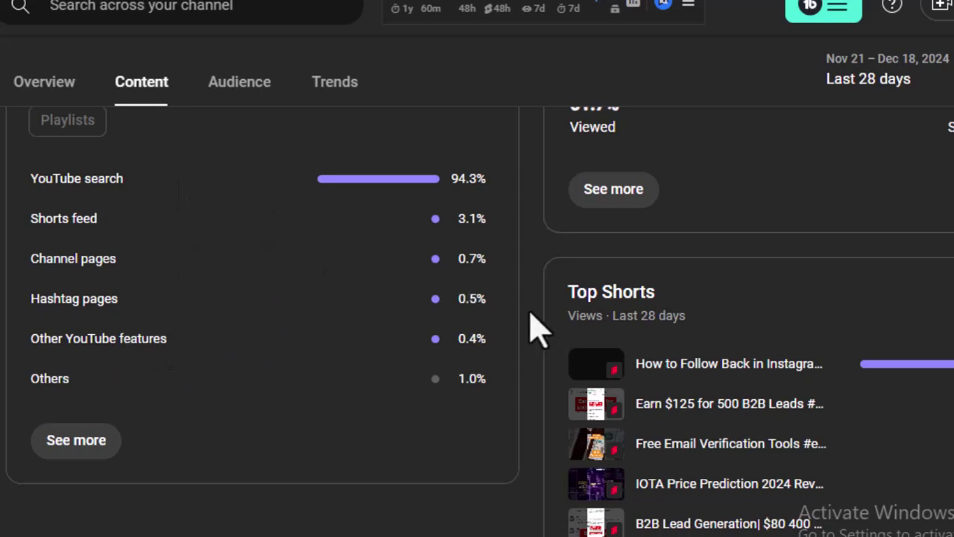
pyautogui.scroll(10, 531, 325)
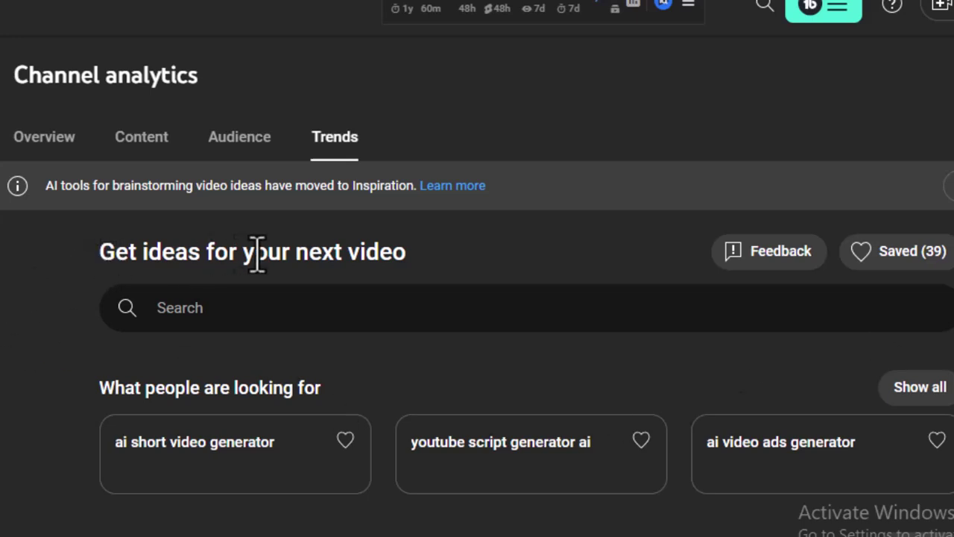
pyautogui.moveTo(100, 253); pyautogui.dragTo(443, 267)
pyautogui.click(440, 265)
pyautogui.moveTo(411, 251); pyautogui.dragTo(107, 258)
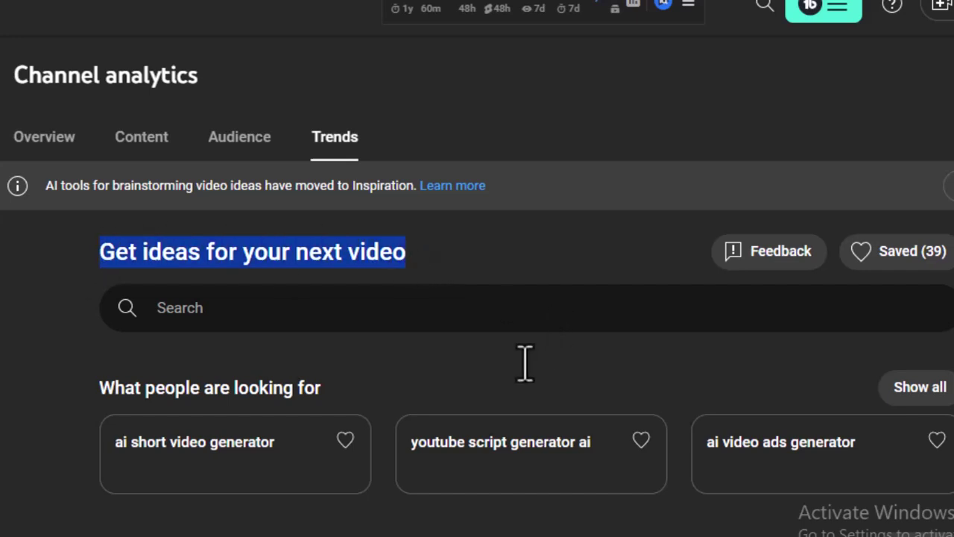
pyautogui.press('Tab')
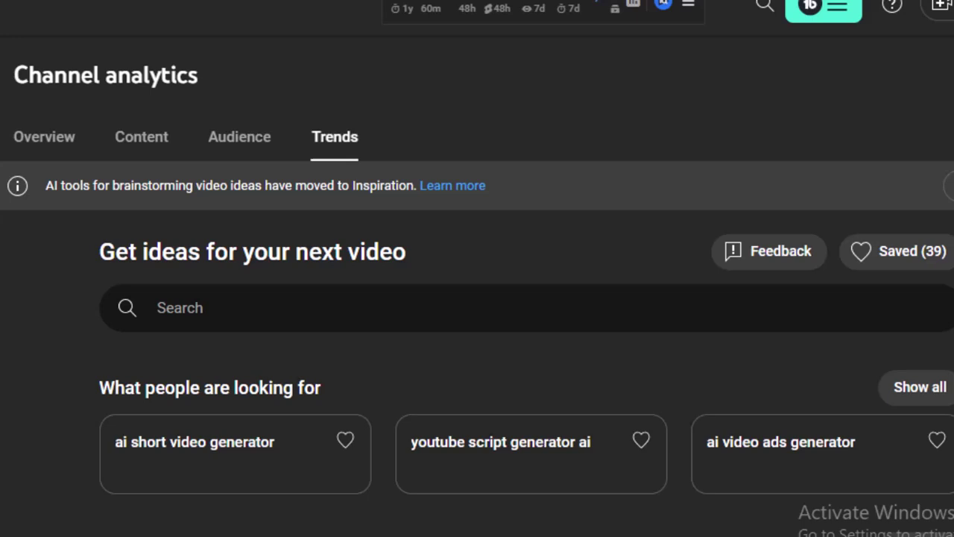
pyautogui.scroll(-5, 477, 299)
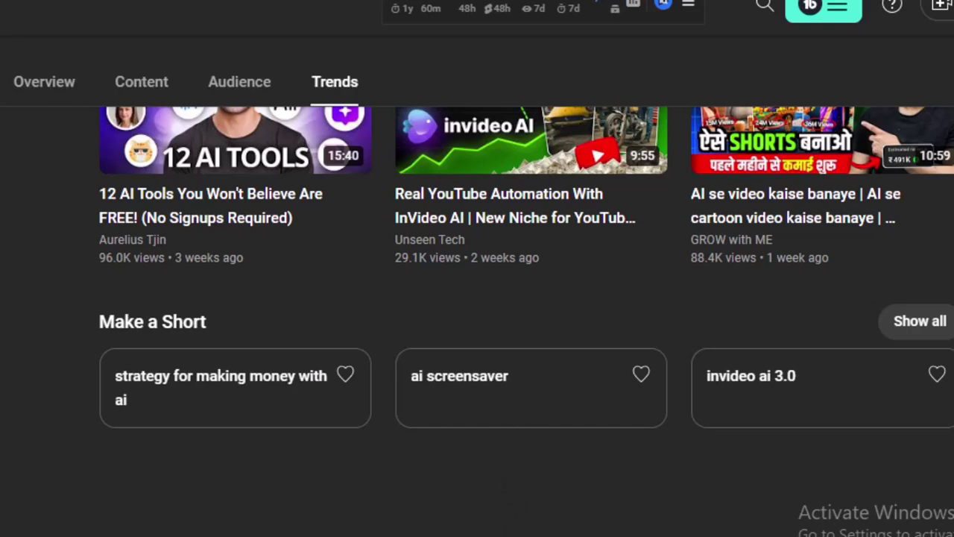
pyautogui.scroll(5, 504, 496)
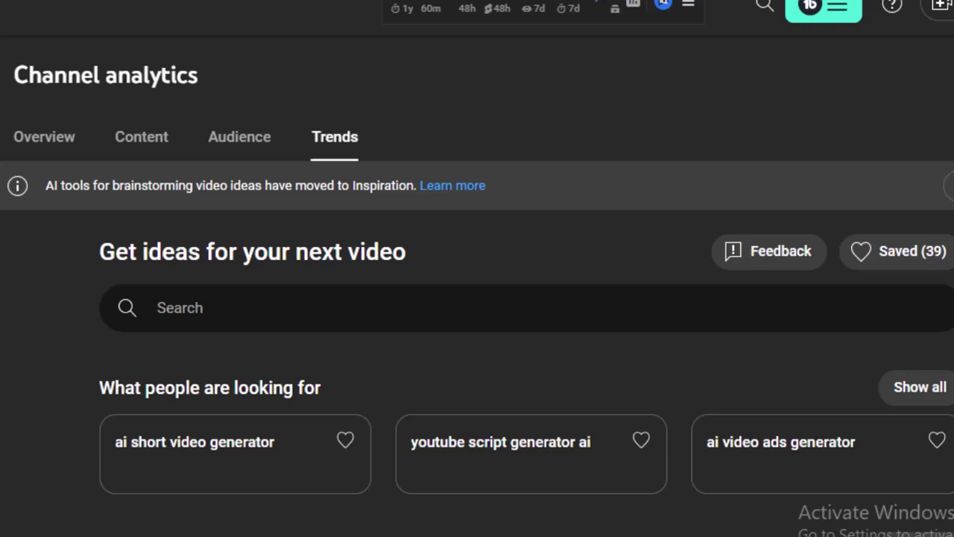
pyautogui.scroll(-2, 477, 298)
pyautogui.scroll(-5, 477, 298)
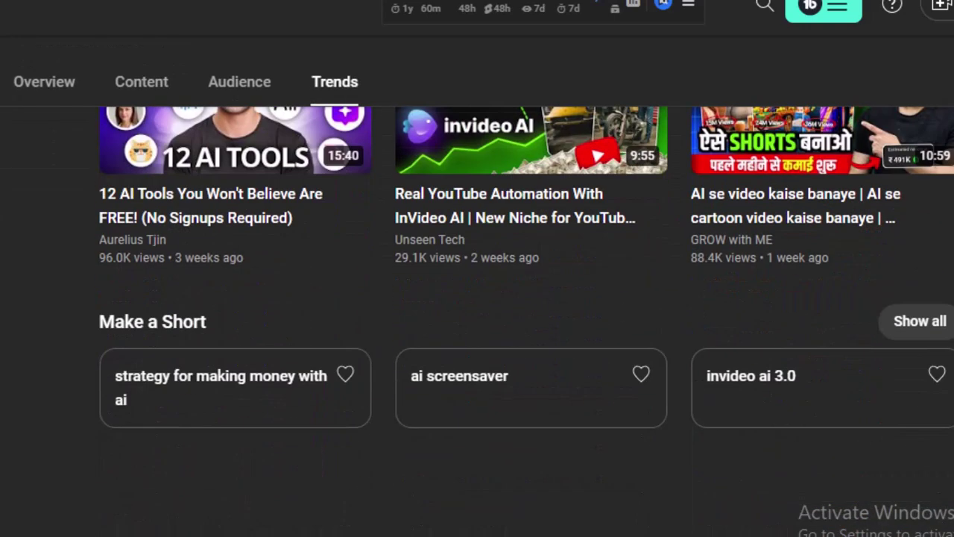
pyautogui.scroll(6, 477, 298)
pyautogui.scroll(-5, 477, 298)
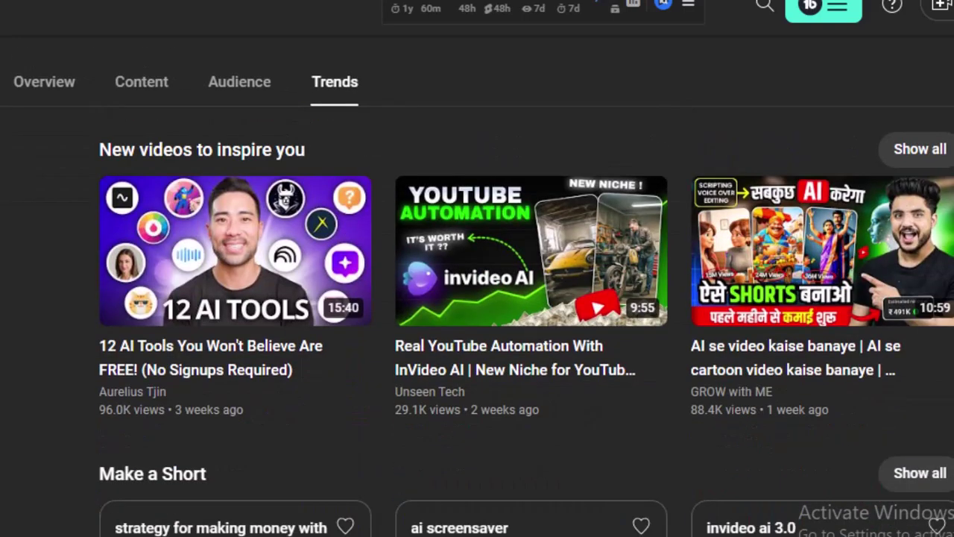
pyautogui.scroll(-2, 477, 298)
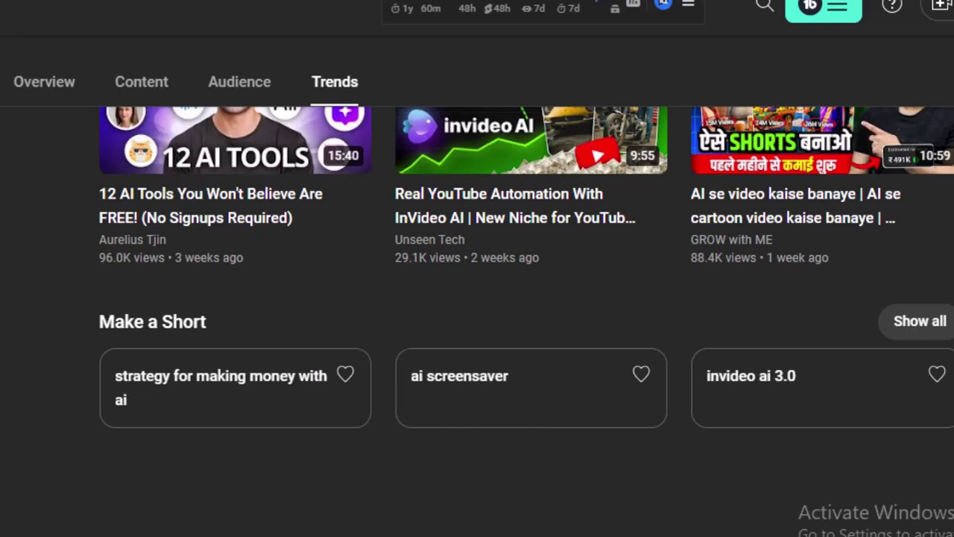
pyautogui.scroll(7, 477, 299)
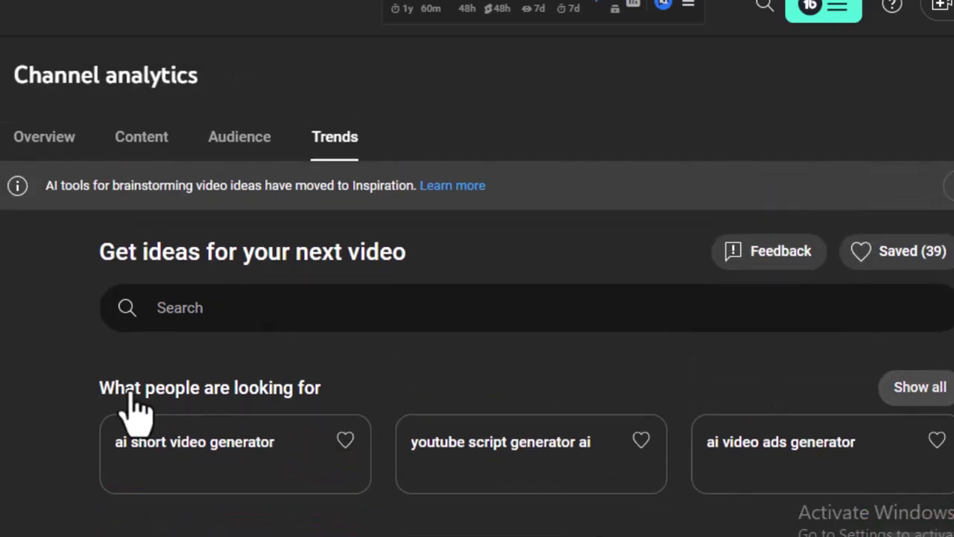
# Expand the What people are looking for ideas list and browse it
pyautogui.click(518, 393)
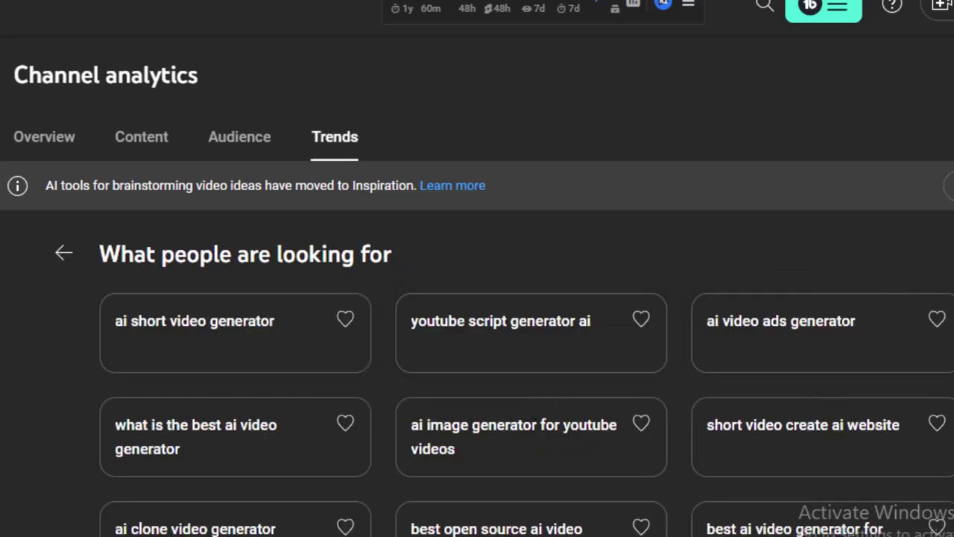
pyautogui.scroll(-3, 837, 305)
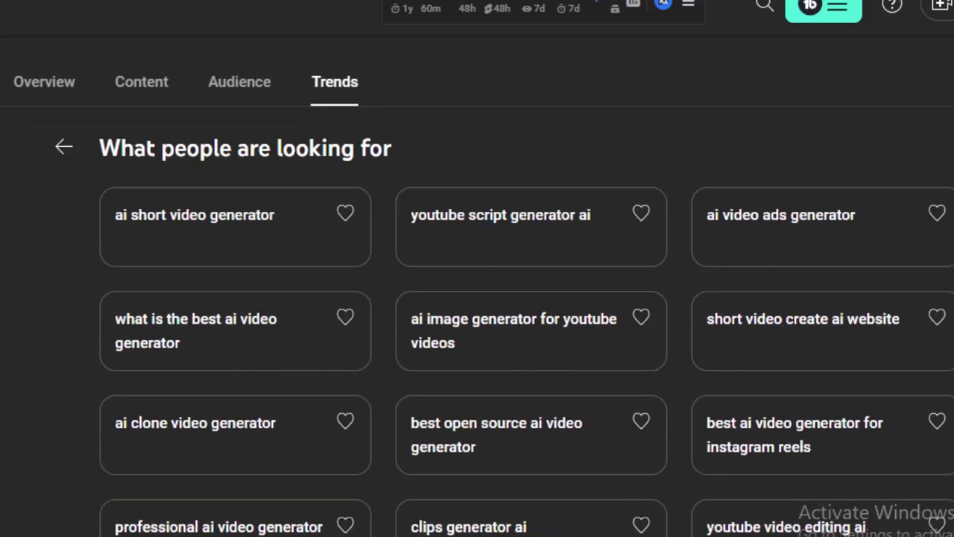
pyautogui.scroll(3, 838, 304)
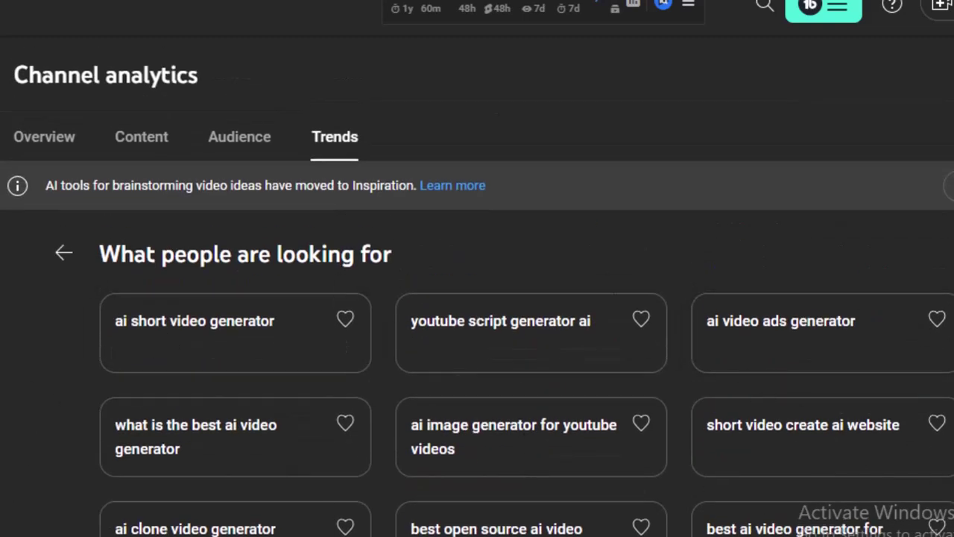
pyautogui.scroll(-2, 478, 336)
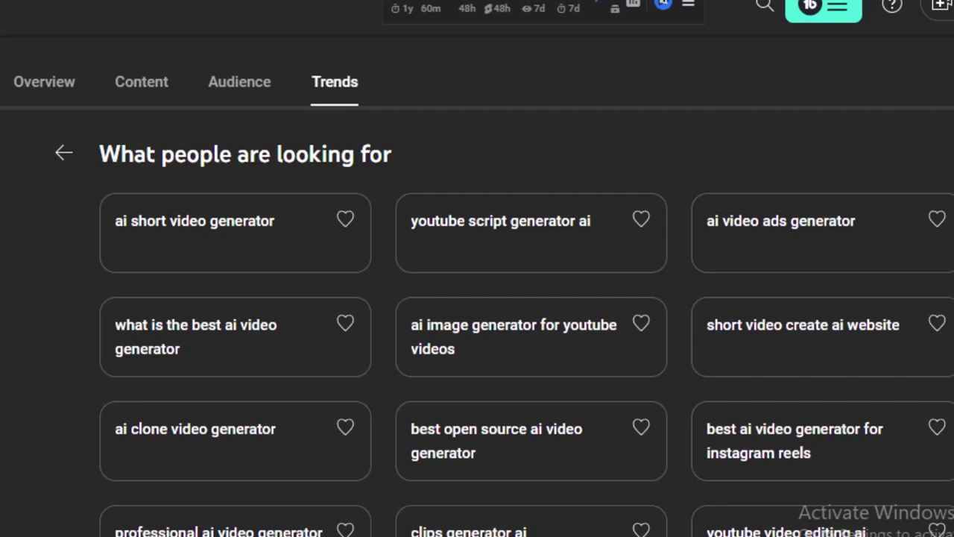
pyautogui.scroll(-2, 477, 313)
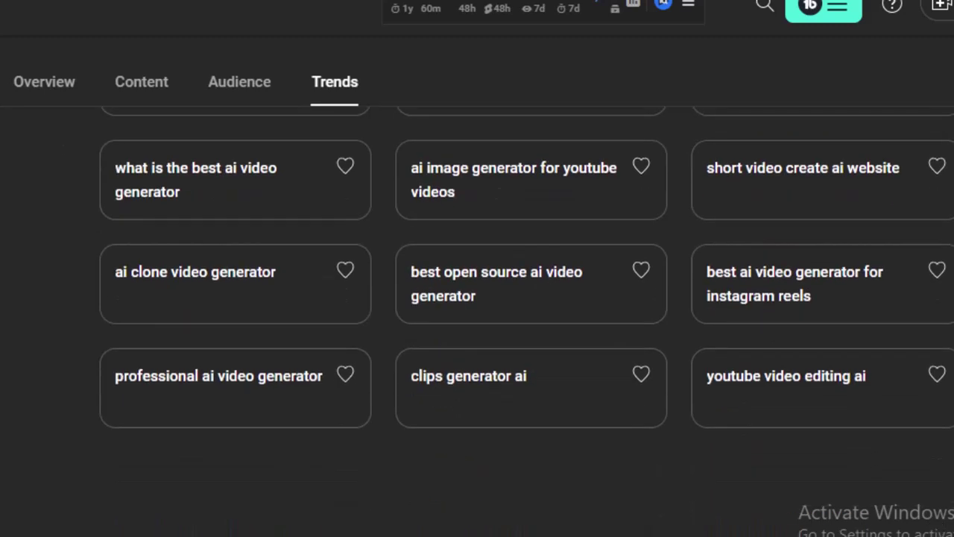
# Select the 'best ai video generator for instagram reels' trend idea text for copying
pyautogui.scroll(3, 477, 313)
pyautogui.scroll(-2, 477, 313)
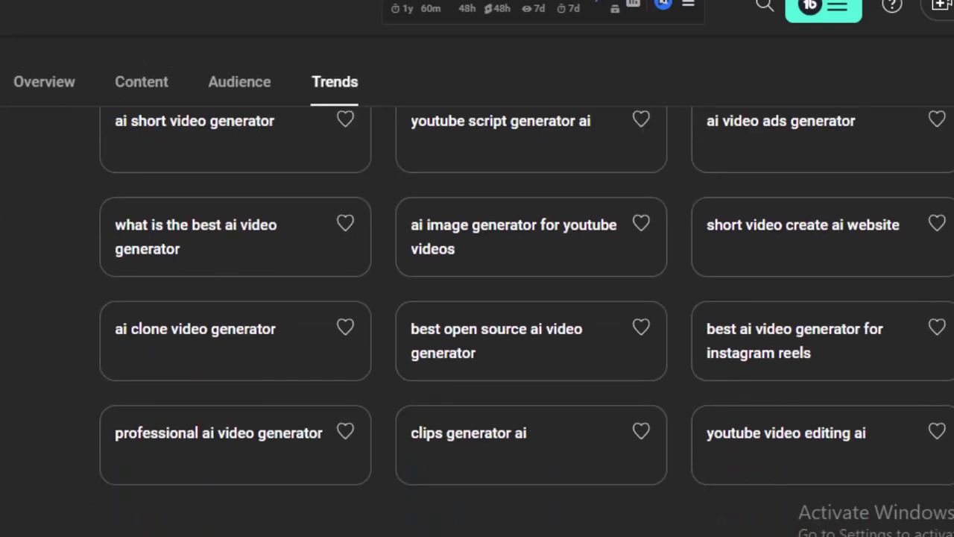
pyautogui.scroll(-1, 477, 313)
pyautogui.scroll(3, 477, 313)
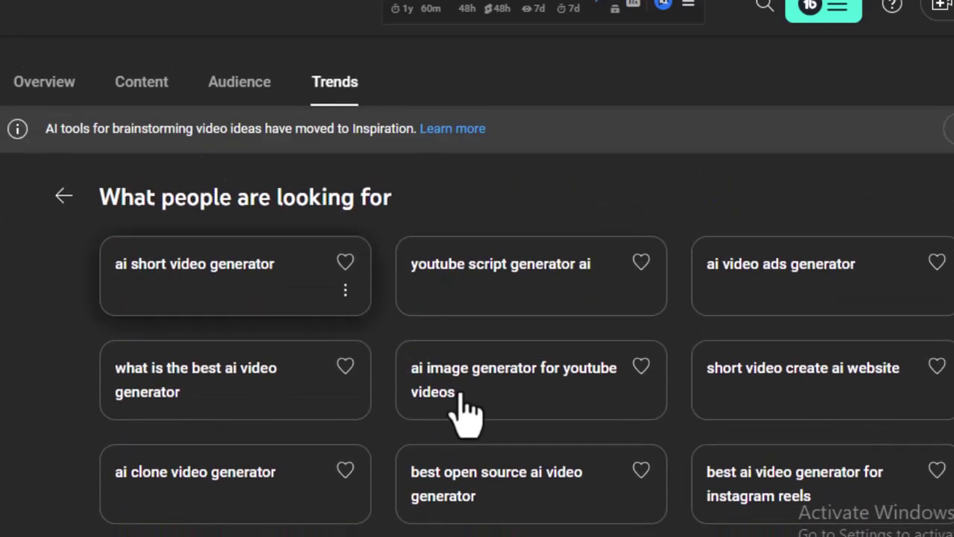
pyautogui.scroll(-2, 788, 181)
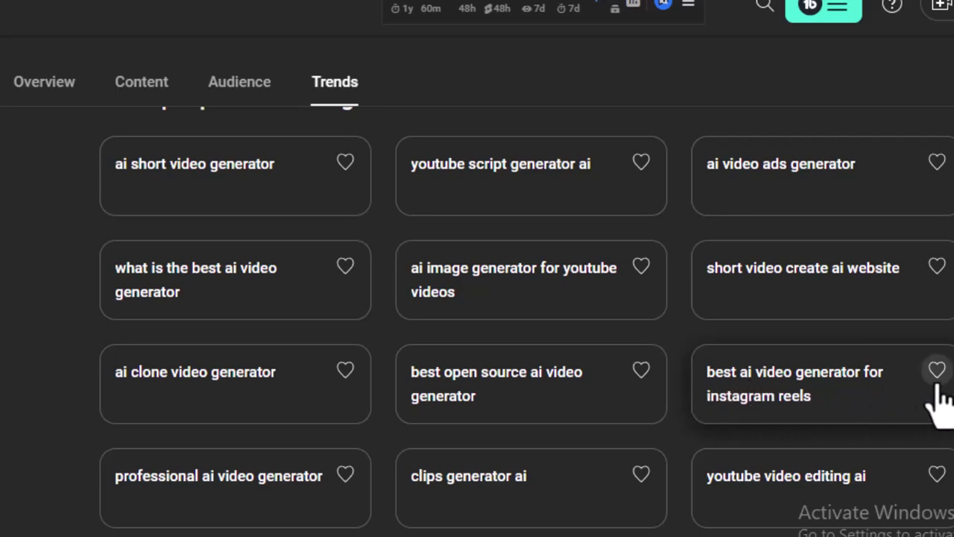
pyautogui.moveTo(684, 375); pyautogui.dragTo(816, 405)
pyautogui.hotkey('ctrl', 'c')
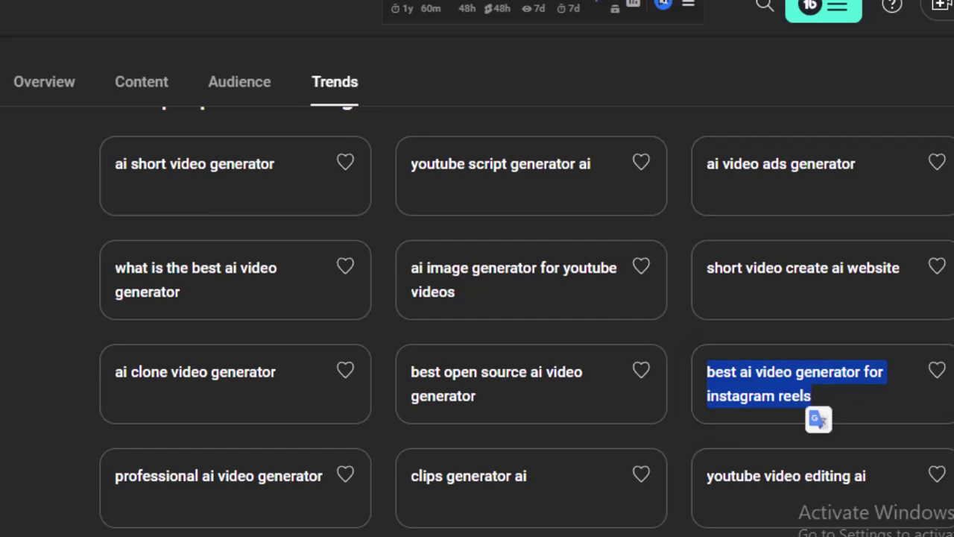
pyautogui.scroll(3, 505, 321)
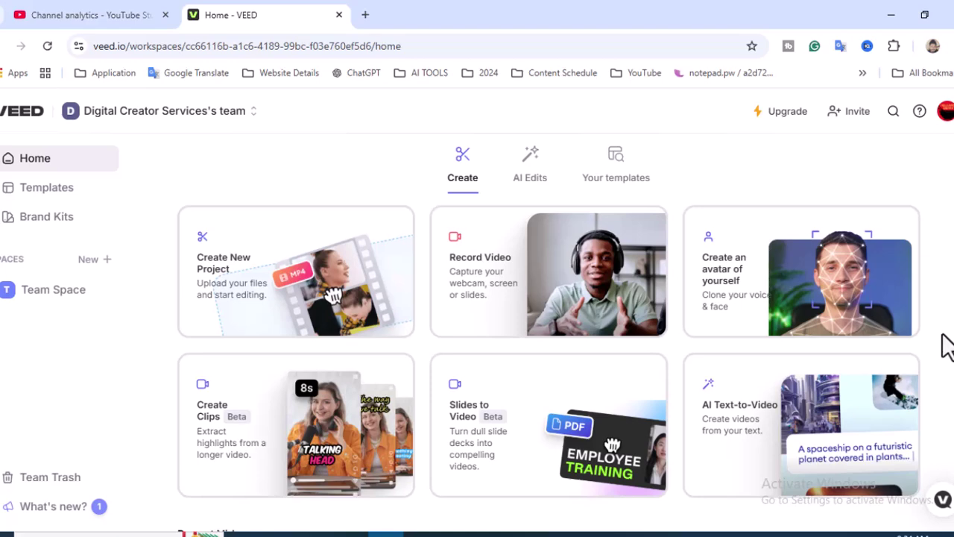
# Recheck the YouTube trend ideas, then start an AI Text-to-Video project in VEED
pyautogui.scroll(-4, 946, 345)
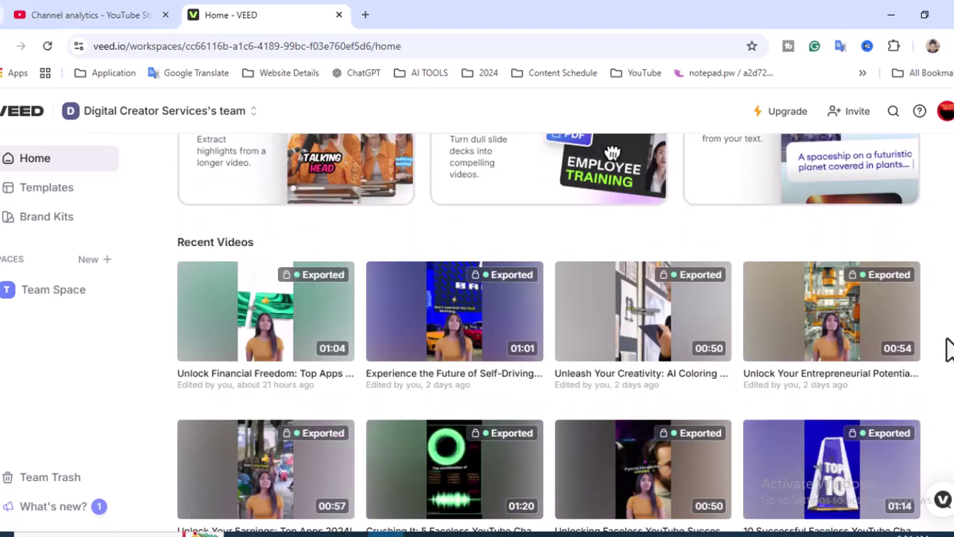
pyautogui.scroll(-3, 946, 347)
pyautogui.scroll(2, 945, 348)
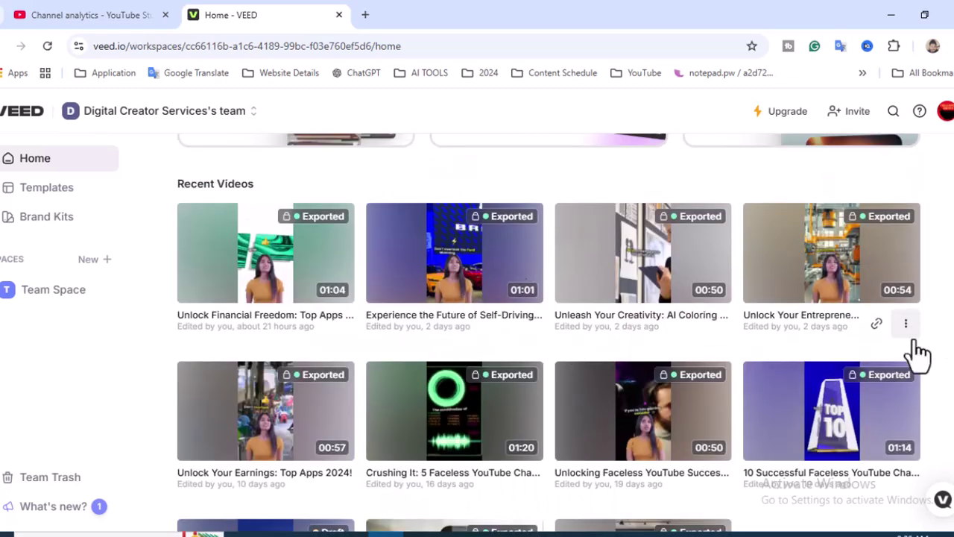
pyautogui.scroll(5, 952, 354)
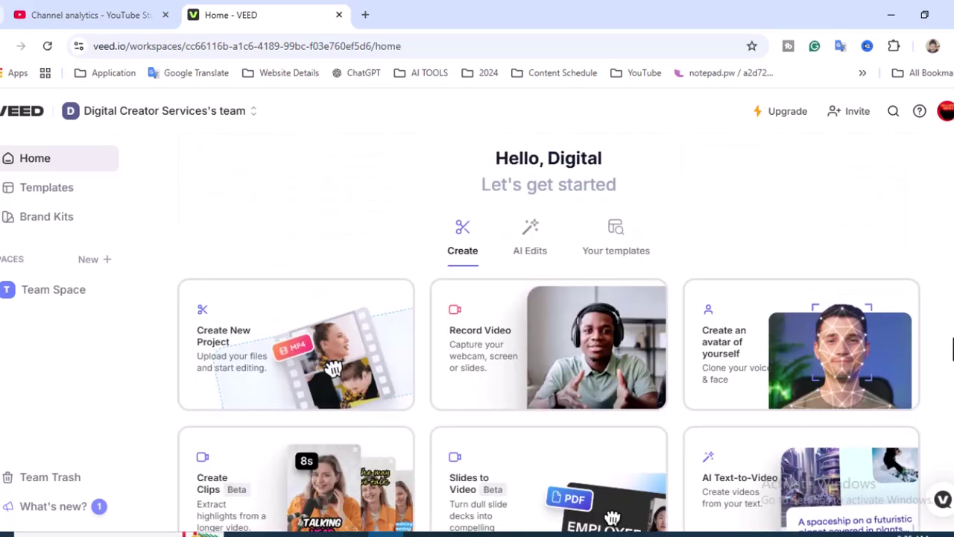
pyautogui.scroll(-1, 953, 349)
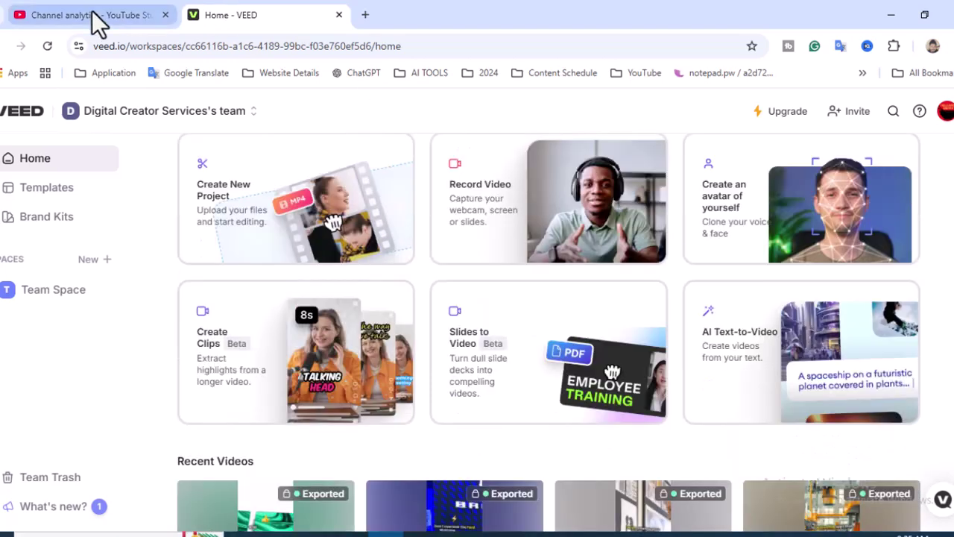
pyautogui.click(94, 17)
pyautogui.scroll(-2, 918, 377)
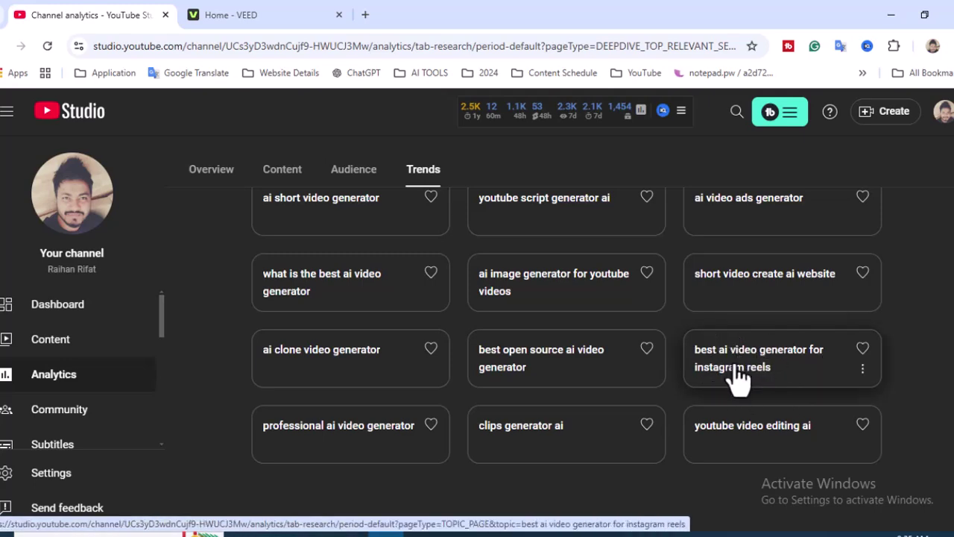
pyautogui.click(241, 13)
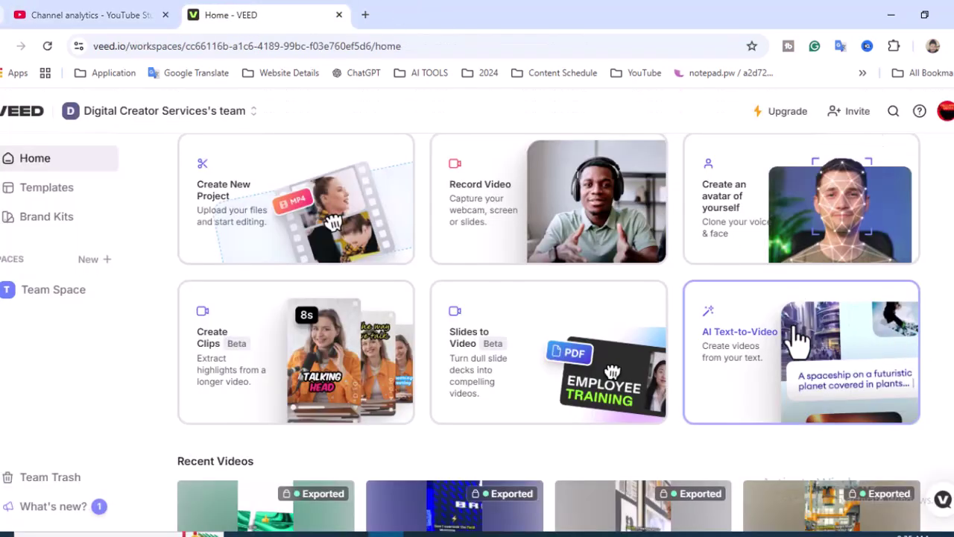
pyautogui.click(762, 358)
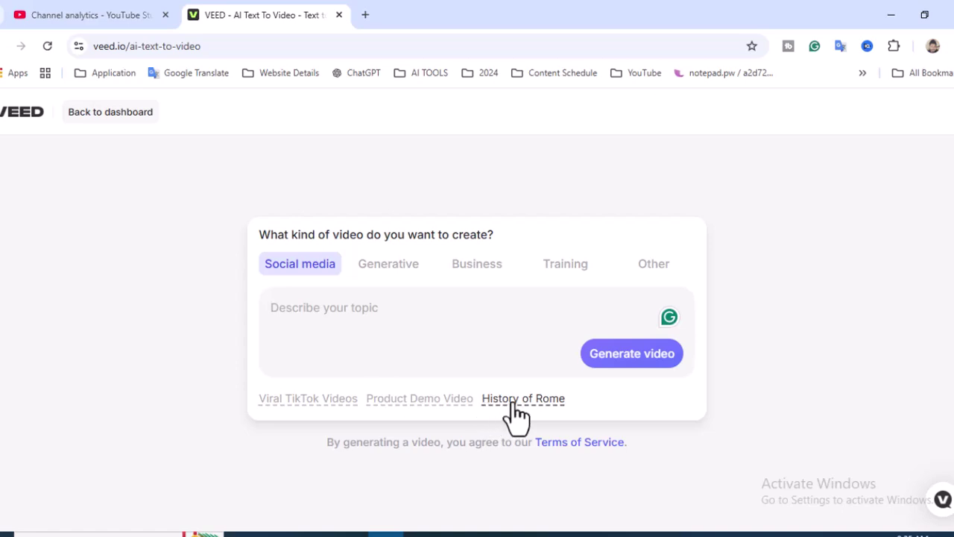
# Paste 'best ai video generator for instagram reels' as the topic and generate the video
pyautogui.click(317, 316)
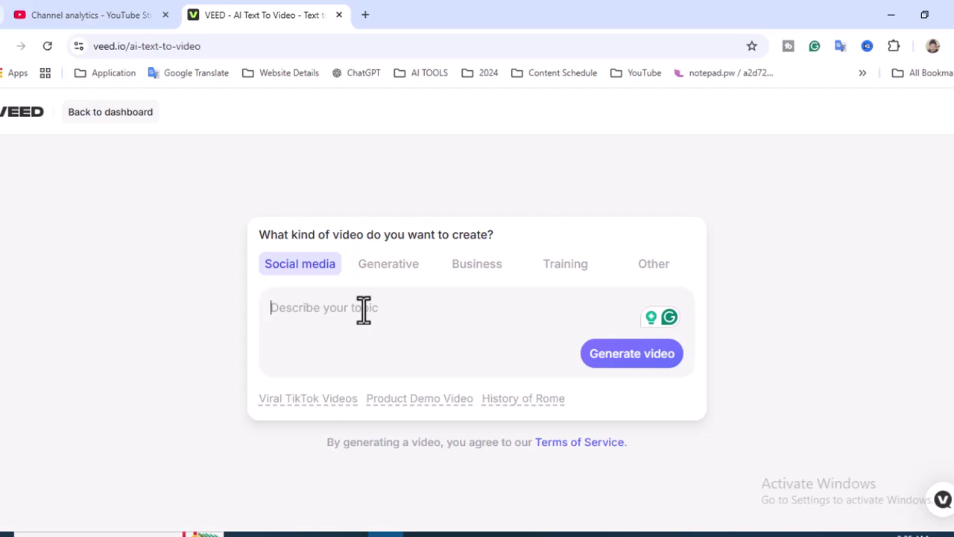
pyautogui.hotkey('ctrl', 'v')
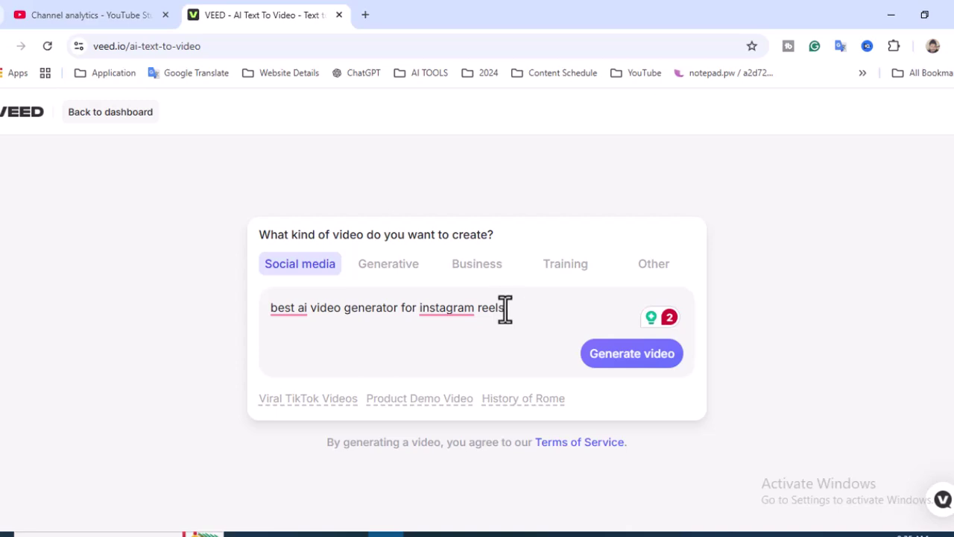
pyautogui.click(666, 363)
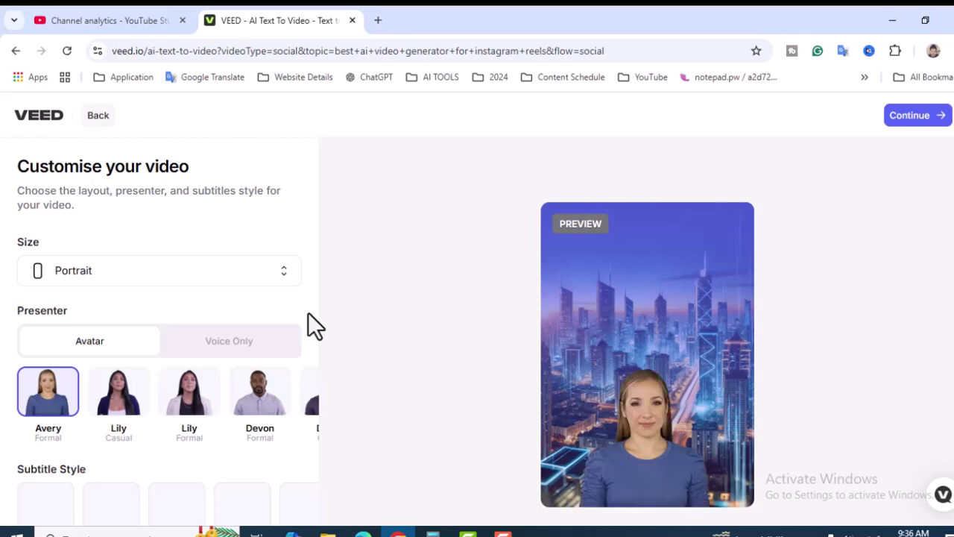
# Keep the video size on Portrait
pyautogui.click(145, 280)
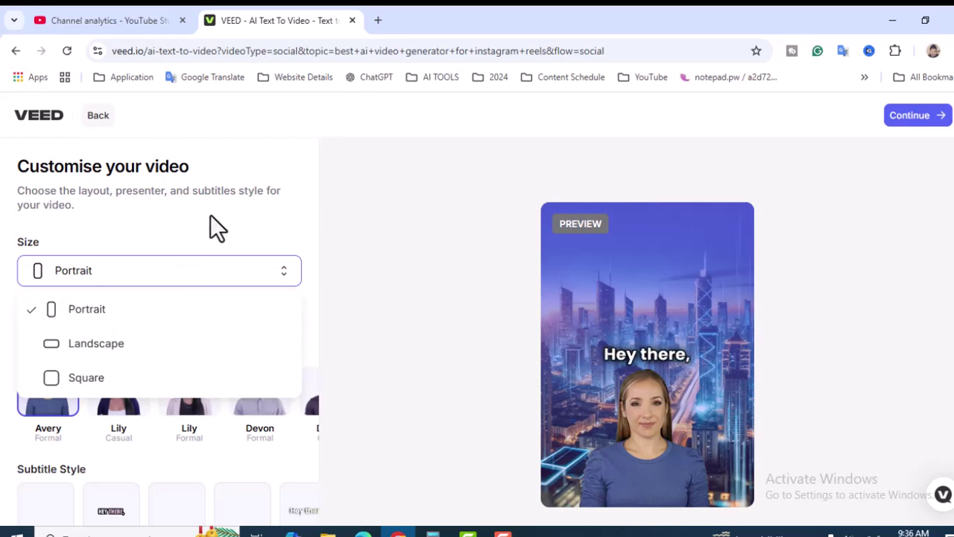
pyautogui.click(307, 289)
pyautogui.click(231, 277)
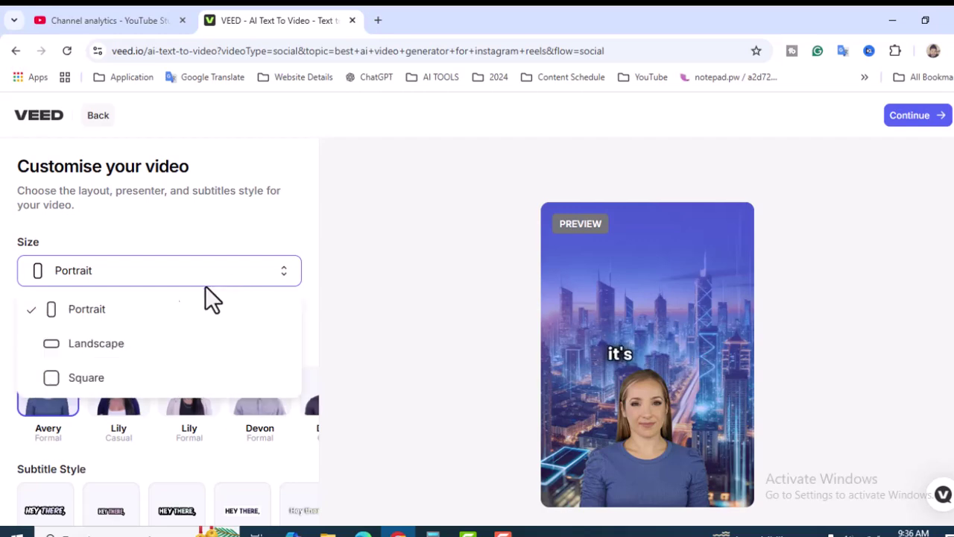
pyautogui.click(214, 222)
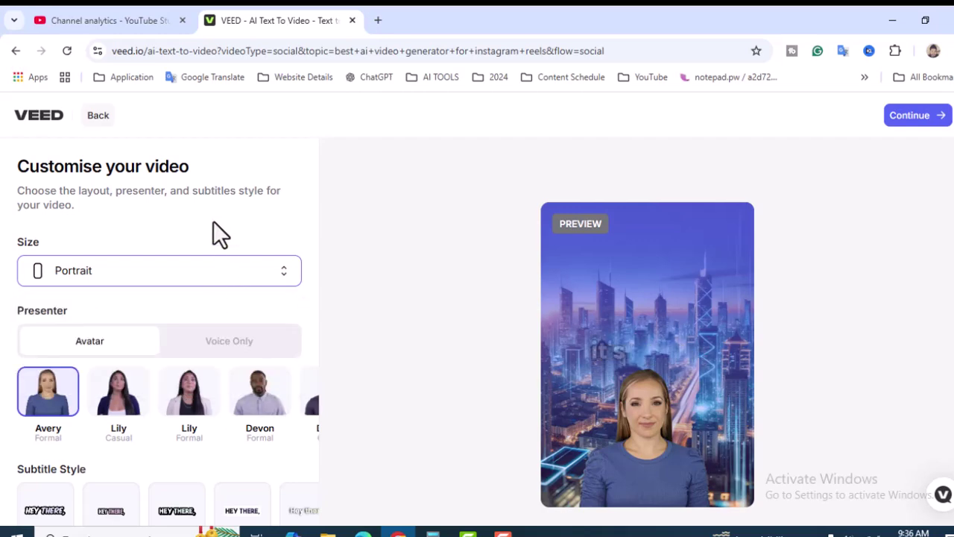
pyautogui.scroll(-1, 303, 324)
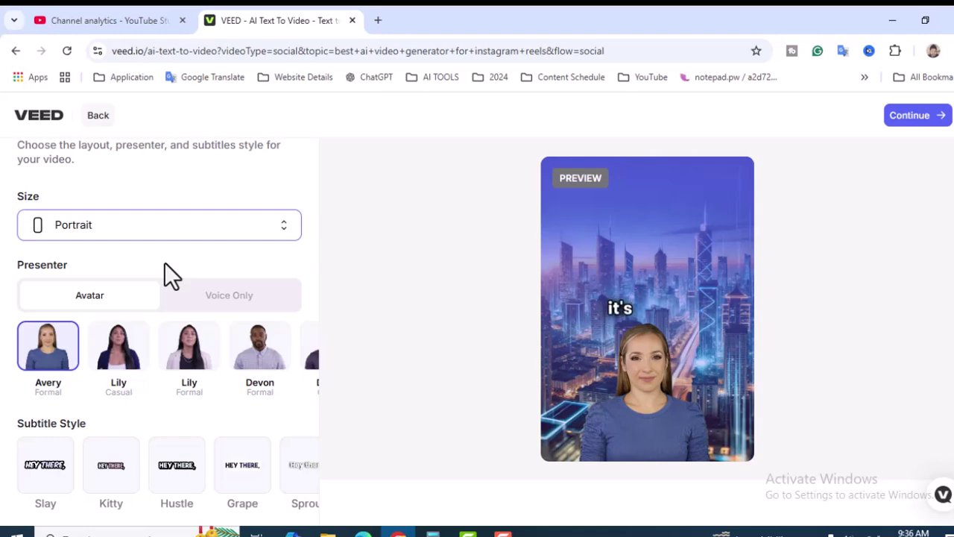
# Keep an avatar presenter and choose Shreya (Casual)
pyautogui.click(251, 297)
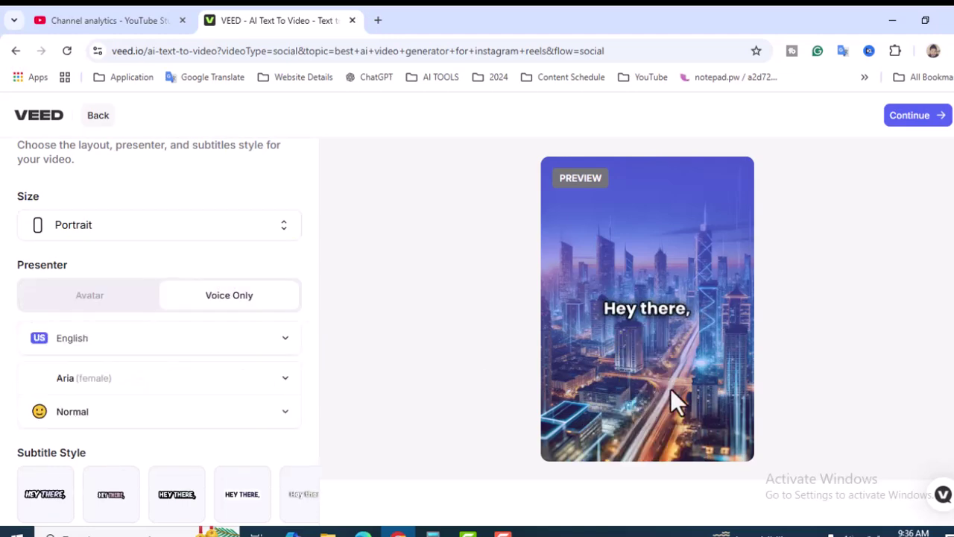
pyautogui.click(89, 312)
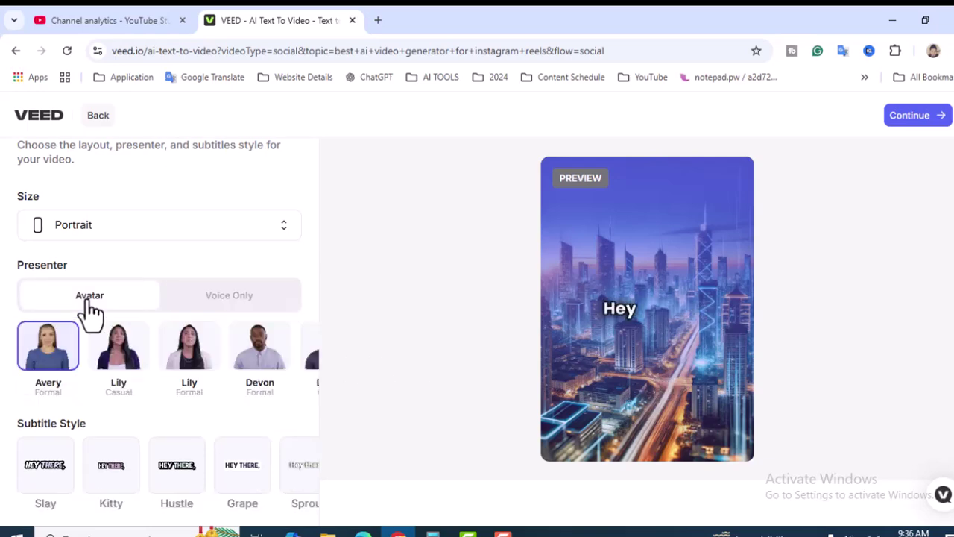
pyautogui.click(295, 361)
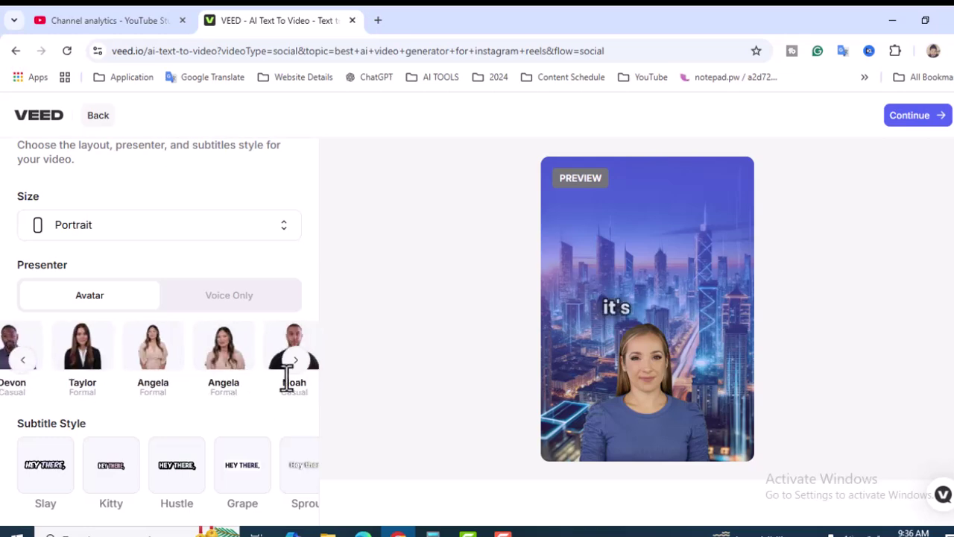
pyautogui.click(296, 360)
pyautogui.click(113, 357)
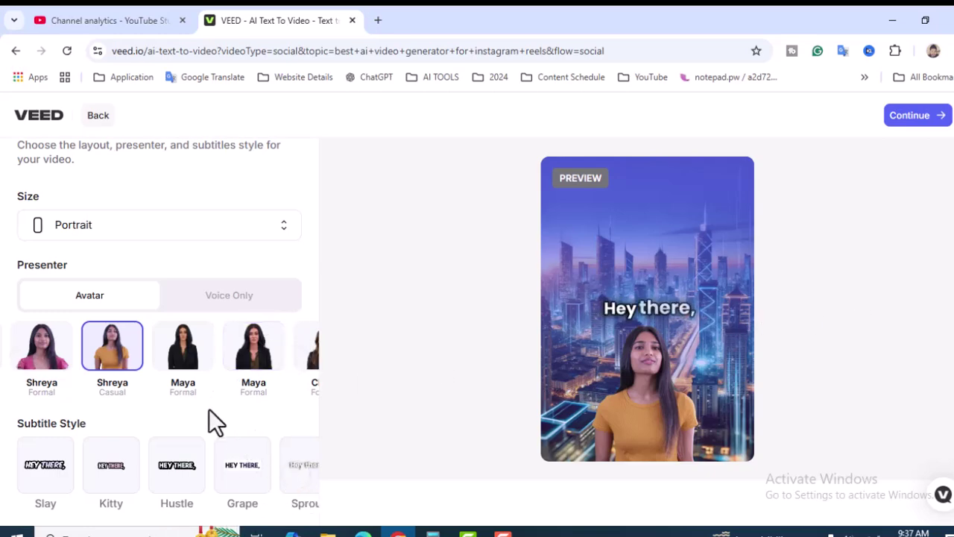
pyautogui.scroll(1, 210, 411)
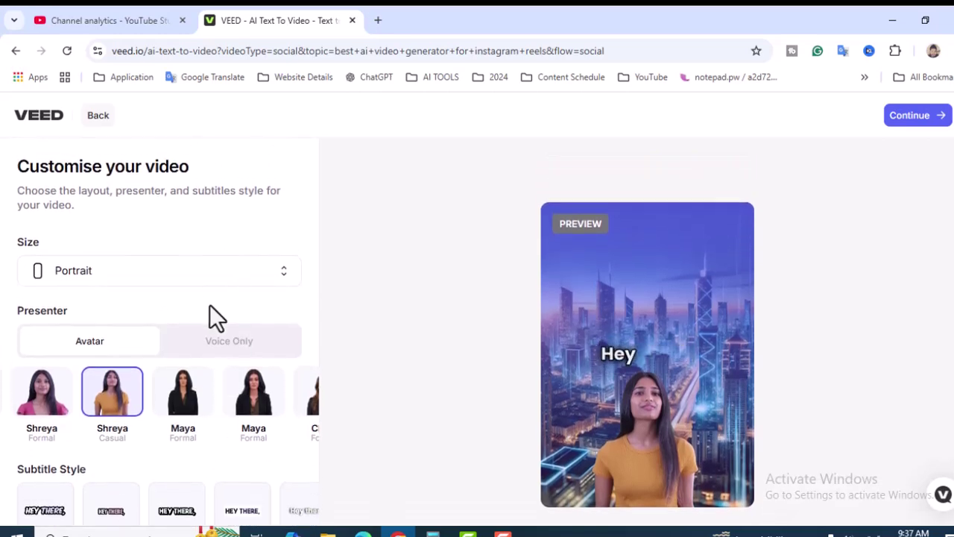
# Move on to the Edit Script & Review step and look over the generated script
pyautogui.click(924, 121)
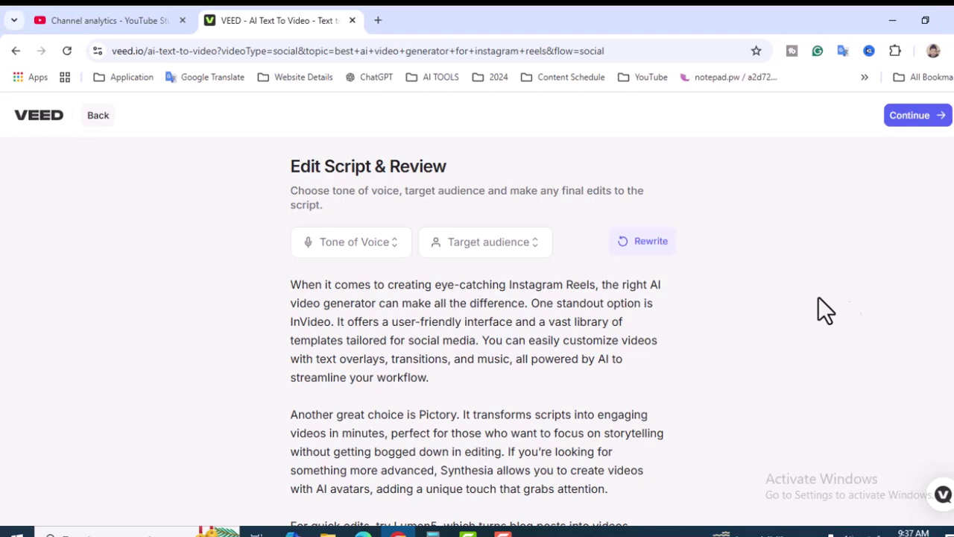
pyautogui.scroll(-2, 554, 358)
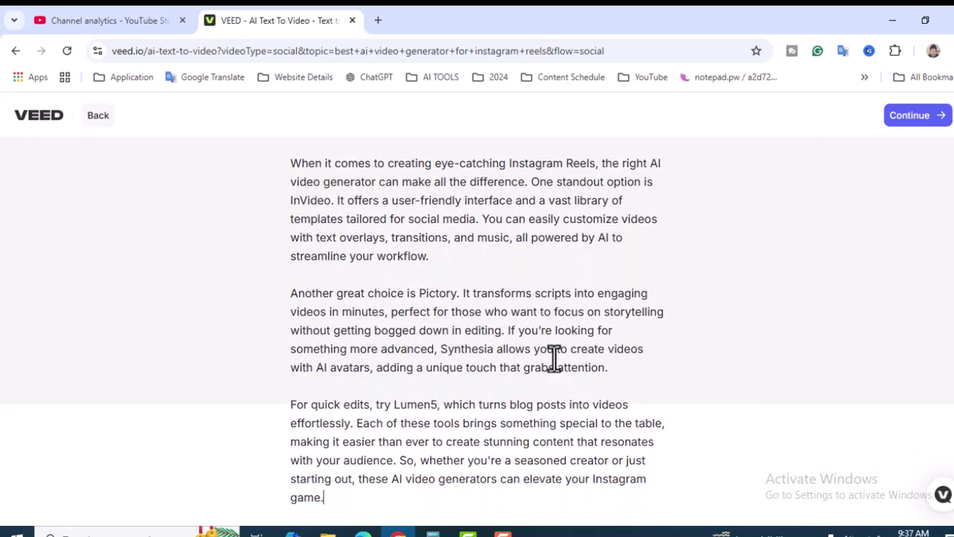
pyautogui.click(535, 356)
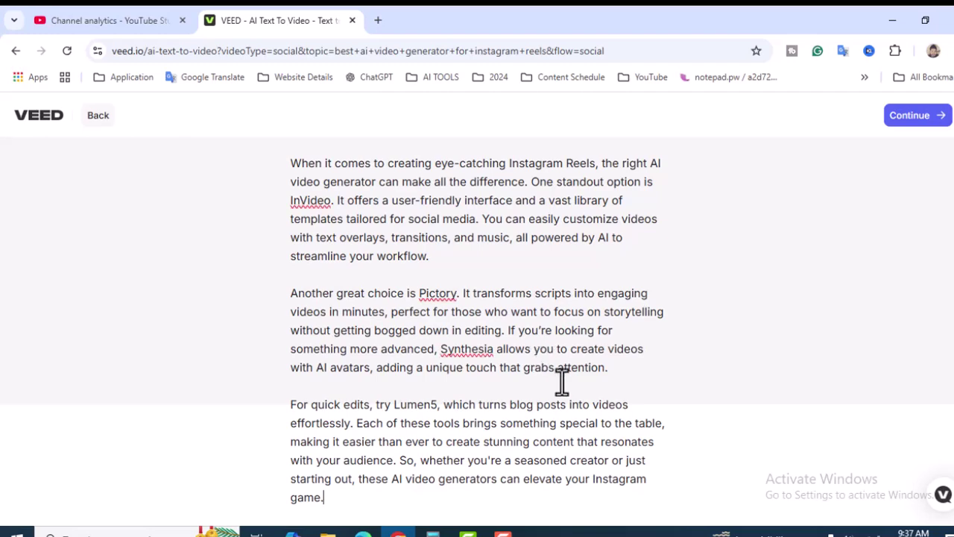
pyautogui.scroll(2, 562, 381)
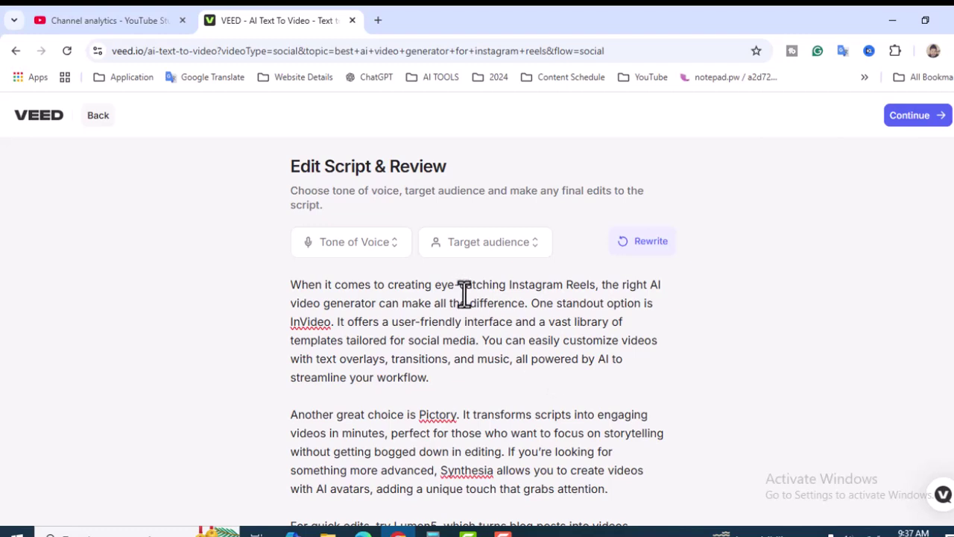
# Rewrite the script with an Engaging tone aimed at Content Creators
pyautogui.click(365, 250)
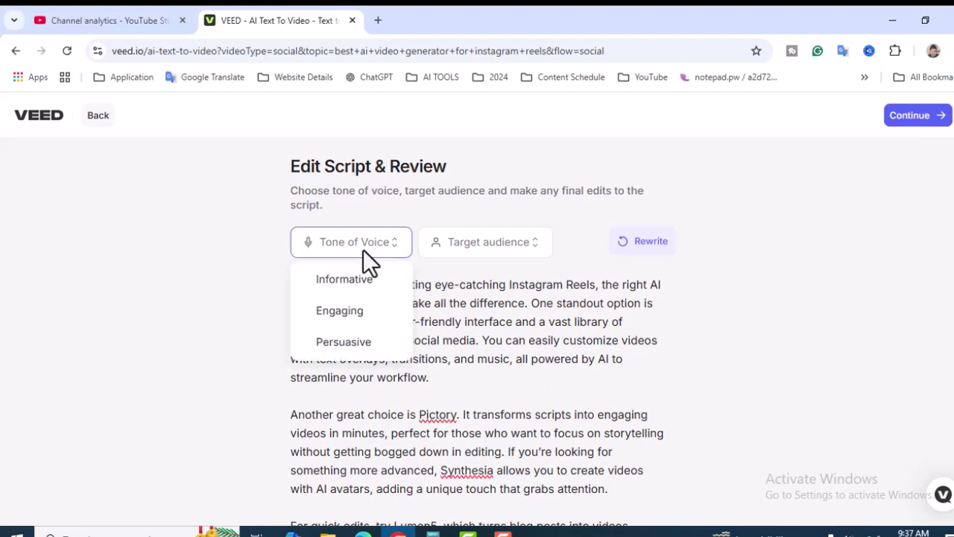
pyautogui.click(358, 313)
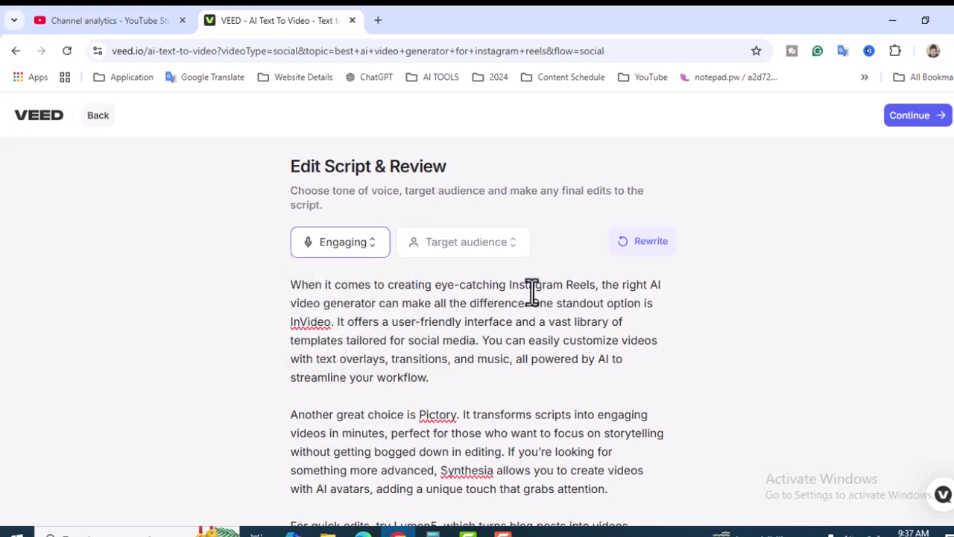
pyautogui.click(470, 241)
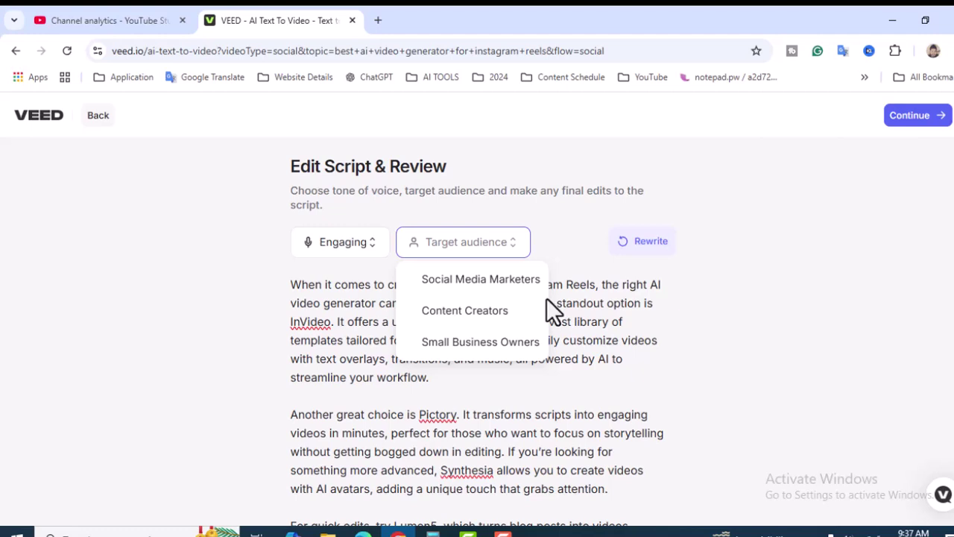
pyautogui.click(503, 312)
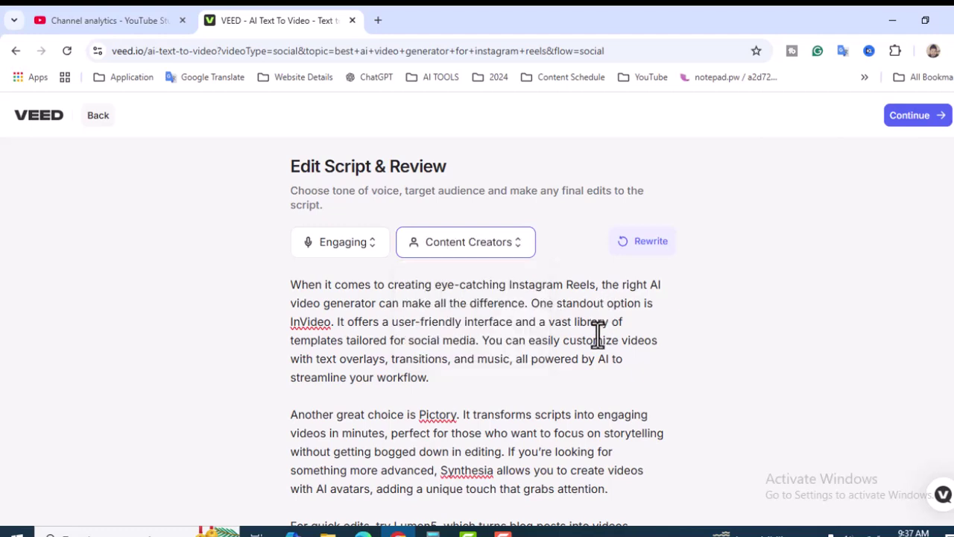
pyautogui.click(647, 243)
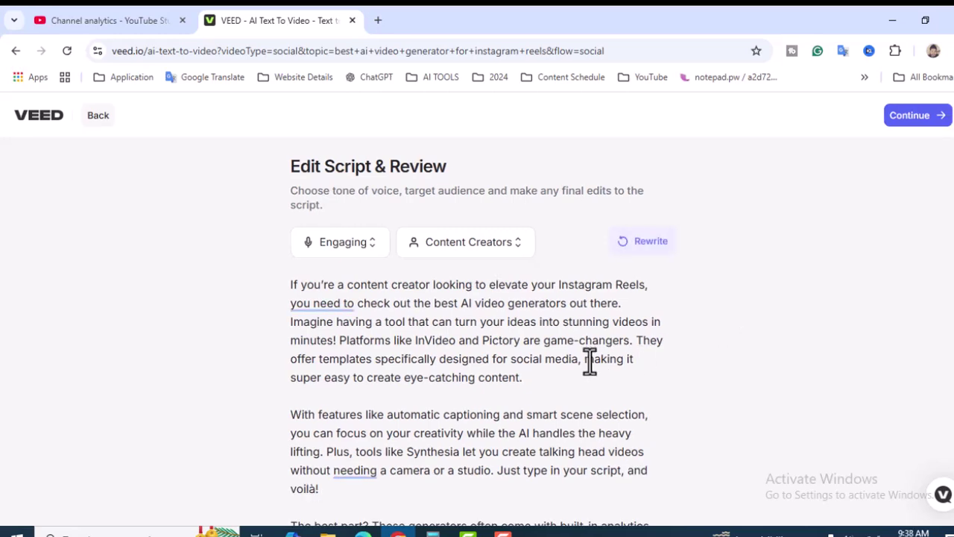
pyautogui.scroll(-2, 590, 362)
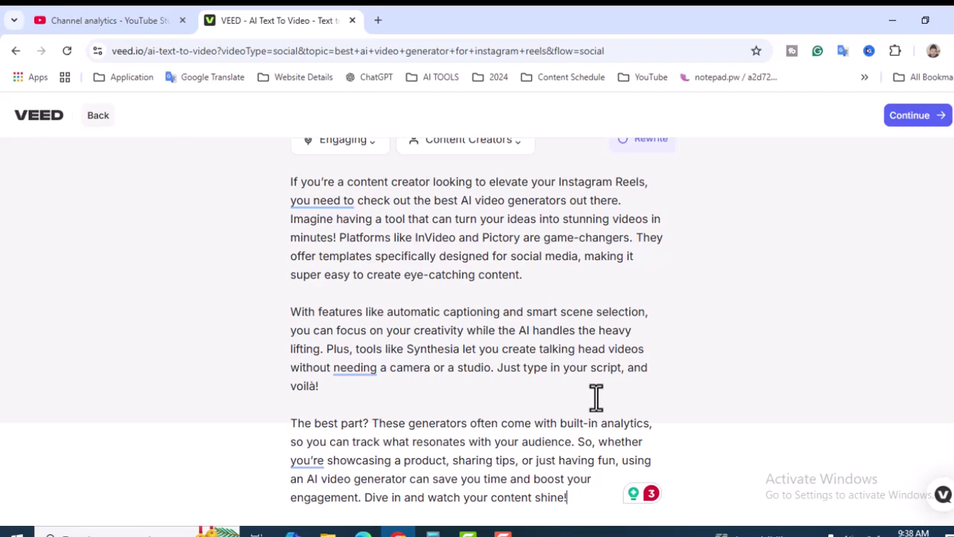
pyautogui.scroll(2, 597, 397)
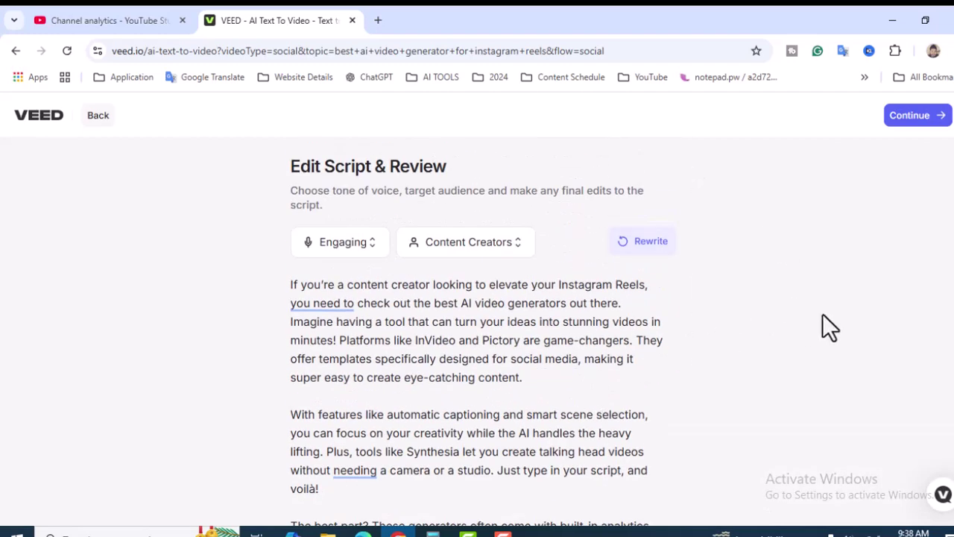
# Generate the reel with Spiritual Guidance music, keeping the Tall Portrait aspect ratio
pyautogui.click(940, 120)
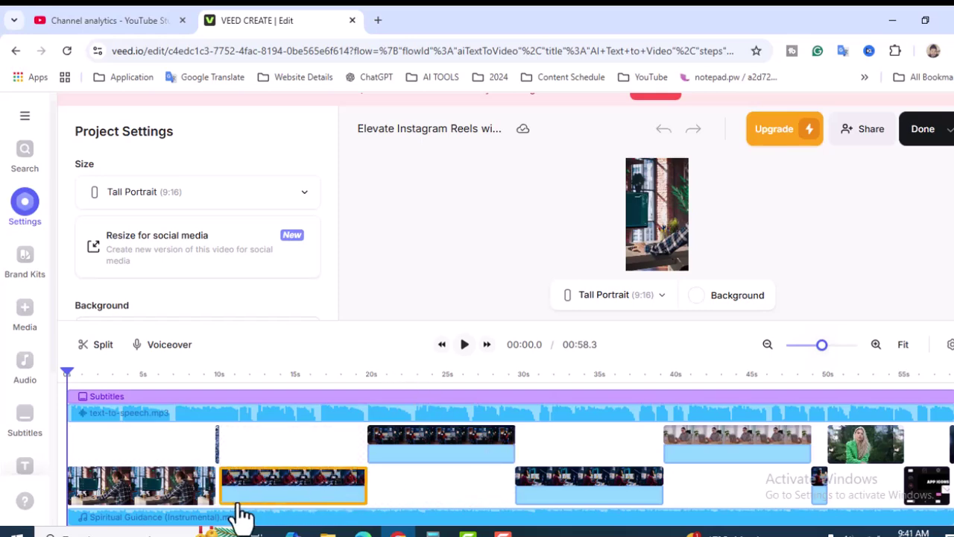
pyautogui.click(212, 521)
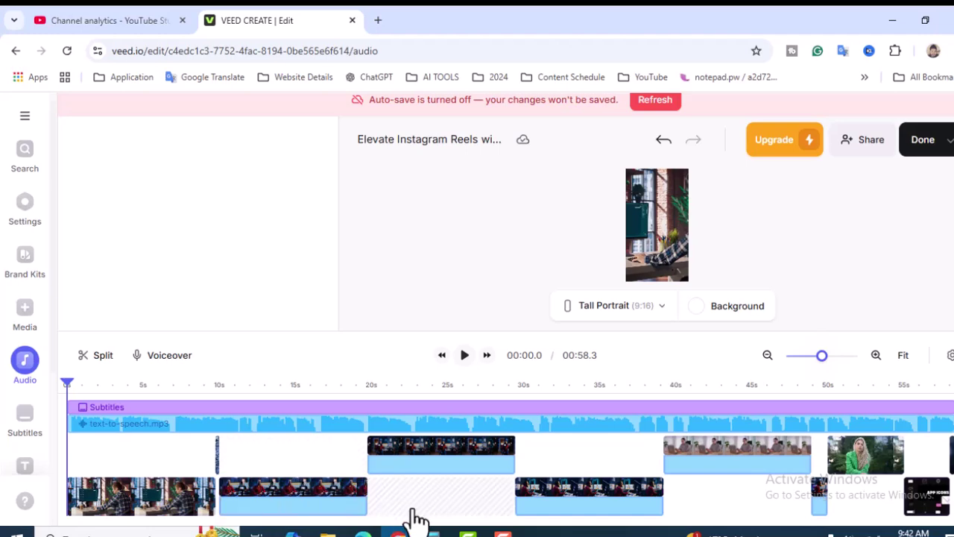
pyautogui.click(660, 317)
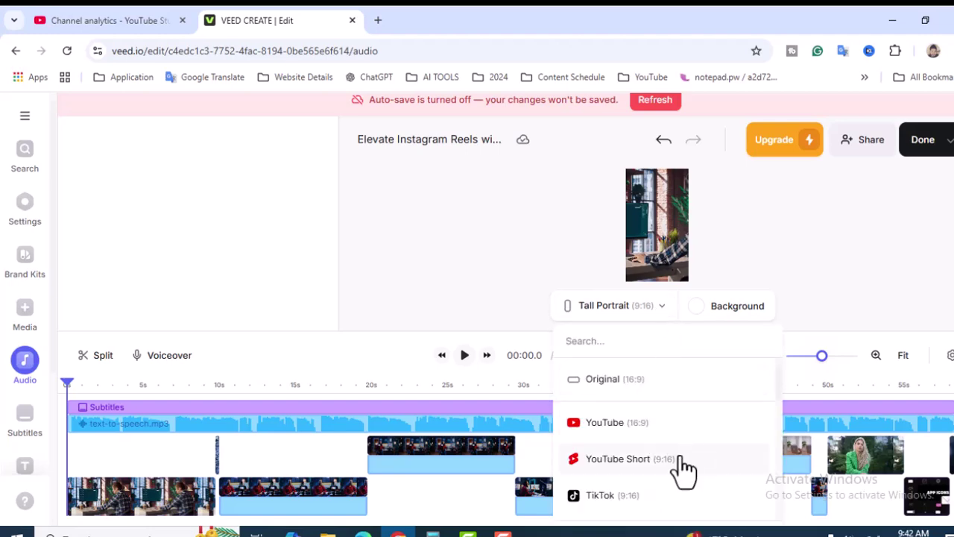
pyautogui.scroll(-1, 680, 470)
pyautogui.click(720, 479)
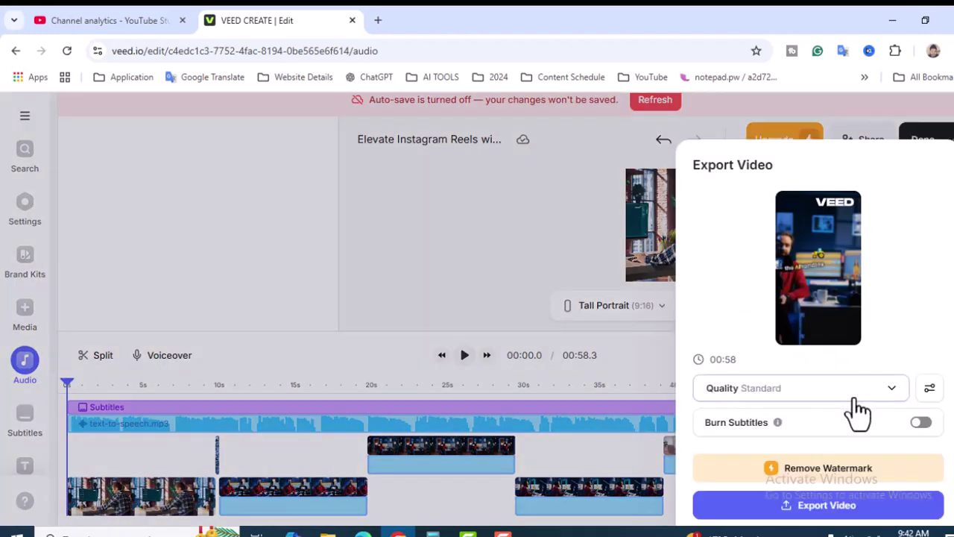
# Export the reel with Burn Subtitles switched on
pyautogui.click(920, 423)
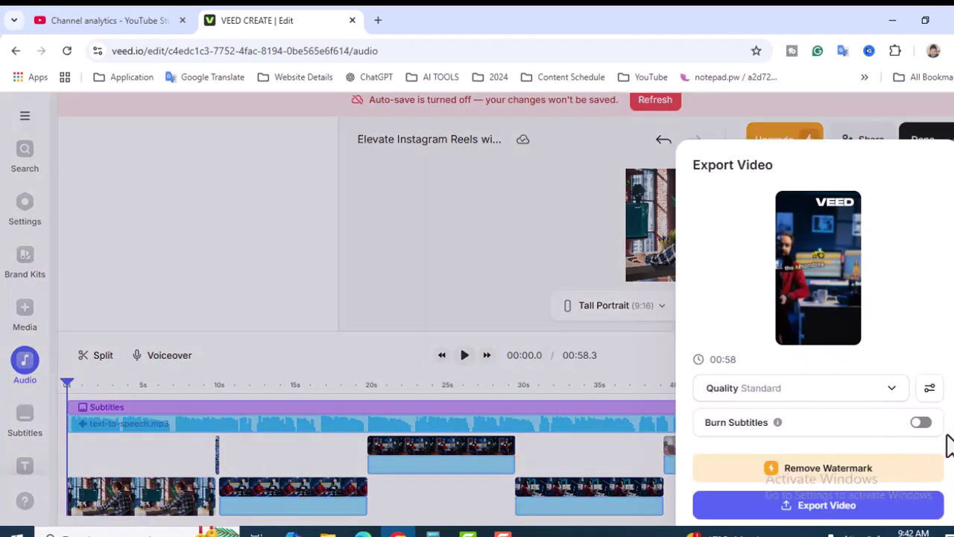
pyautogui.click(912, 510)
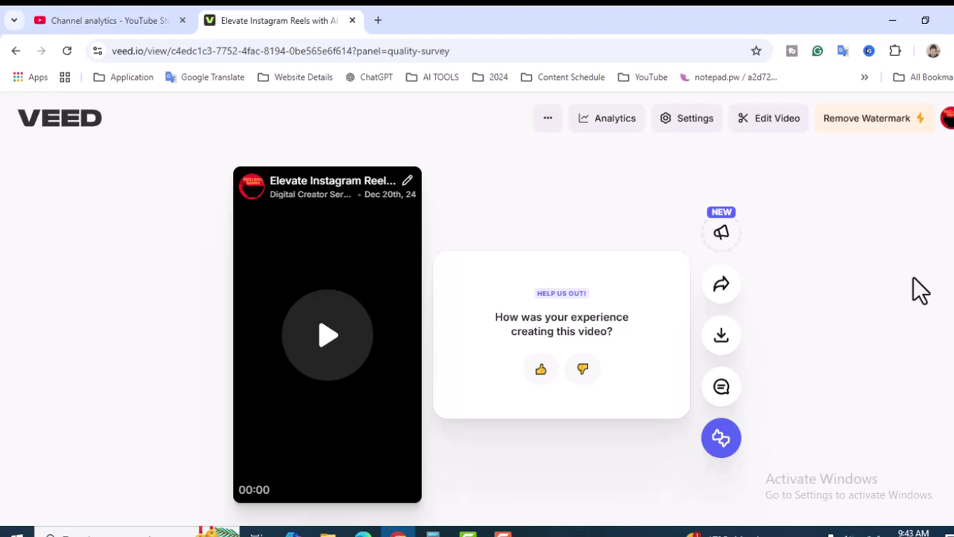
# Download the reel for free as a 720p MP4 from the VEED view page
pyautogui.click(726, 348)
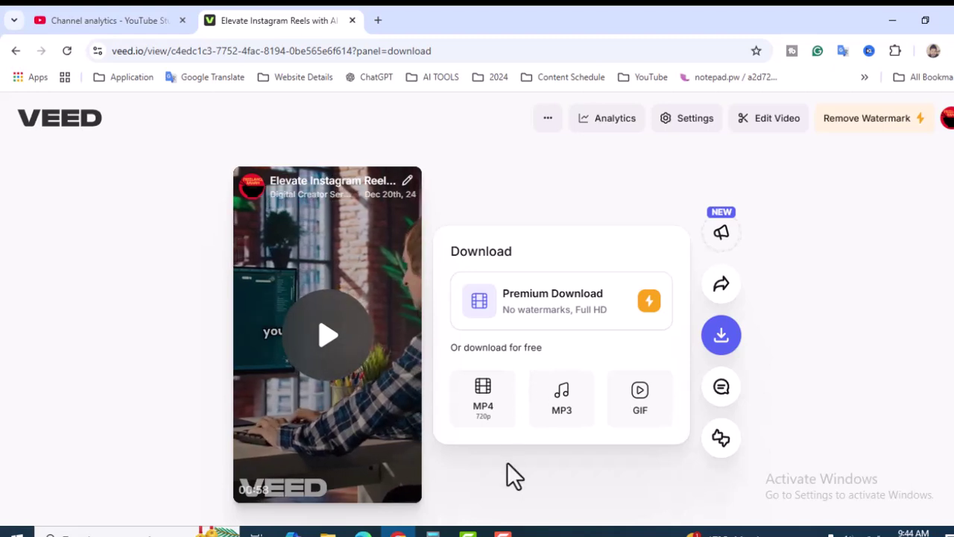
pyautogui.click(488, 418)
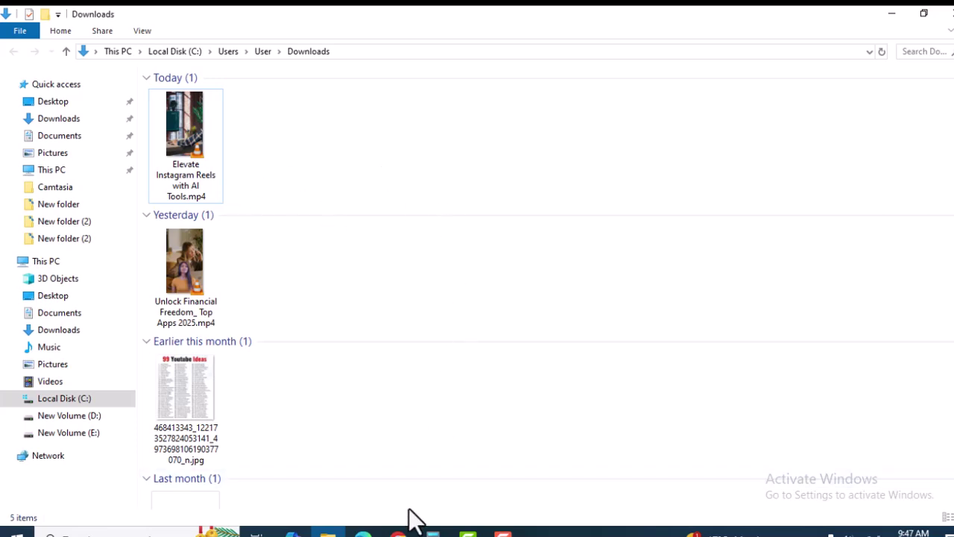
# Switch from File Explorer back to YouTube Studio in Chrome
pyautogui.click(398, 532)
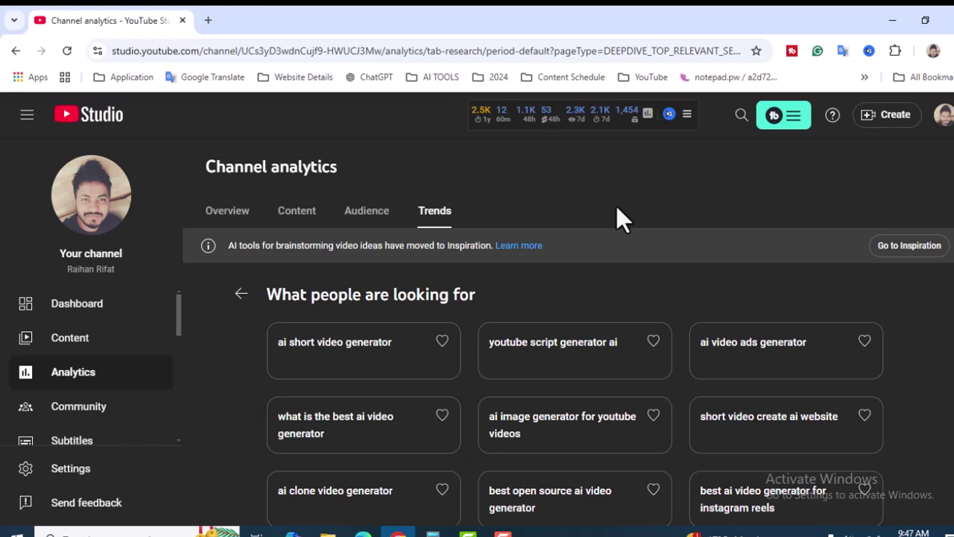
# Upload the downloaded 'Elevate Instagram Reels with AI Tools.mp4' as a new YouTube Studio video
pyautogui.click(897, 120)
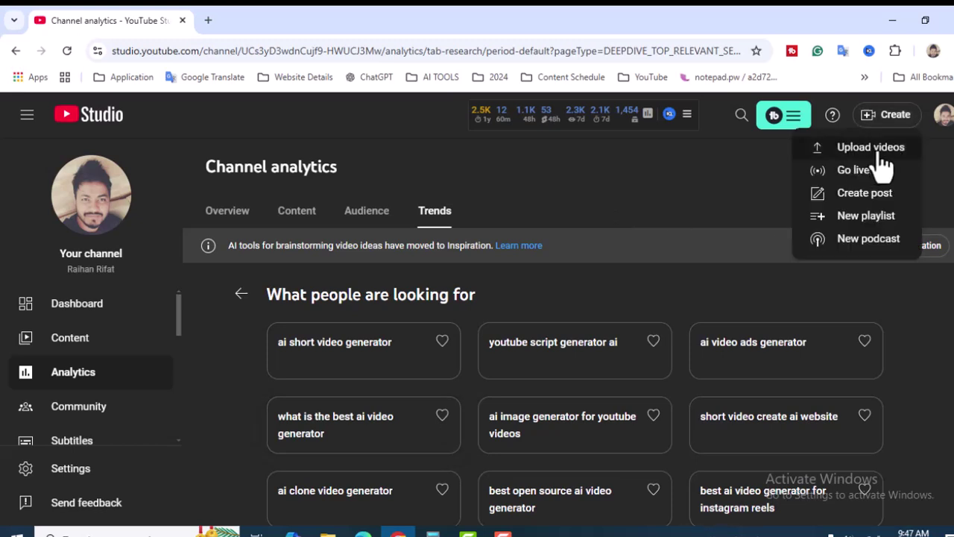
pyautogui.click(885, 151)
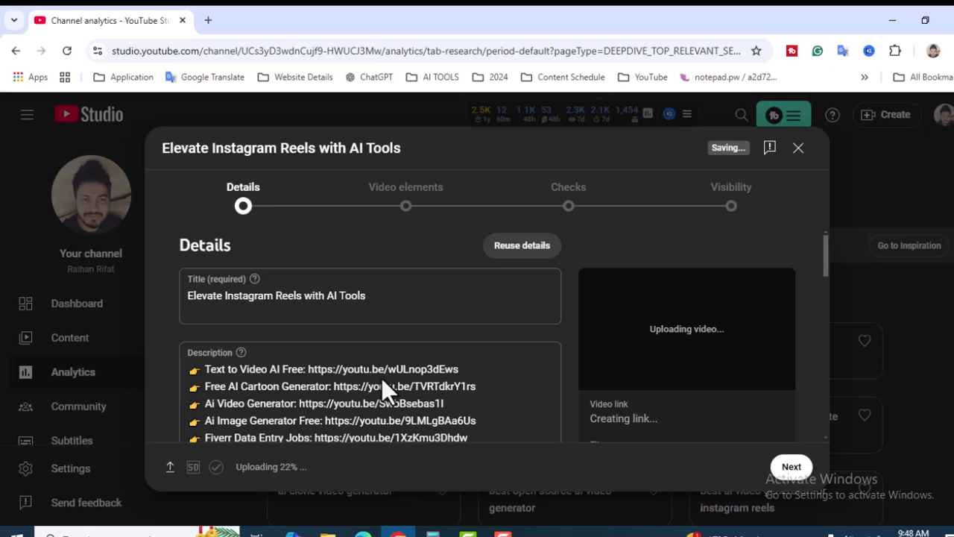
pyautogui.click(351, 294)
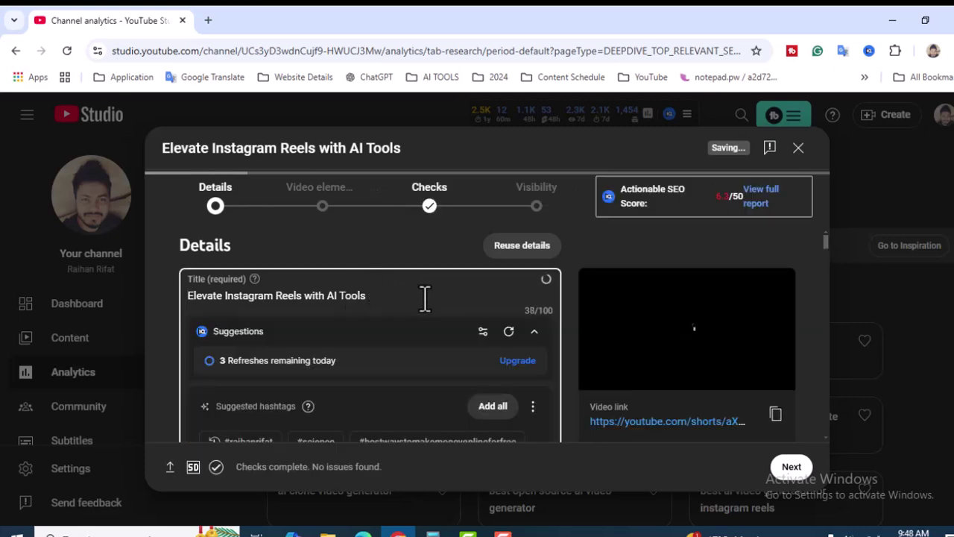
# Append #aireels #aivideogenerator #instagramreels to the title and save the video as Unlisted
pyautogui.write('#')
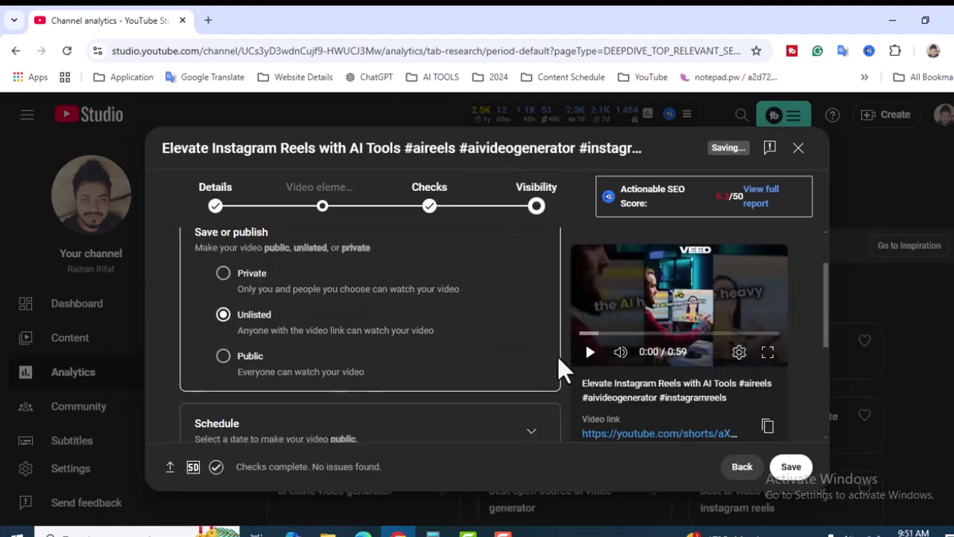
pyautogui.scroll(-3, 567, 354)
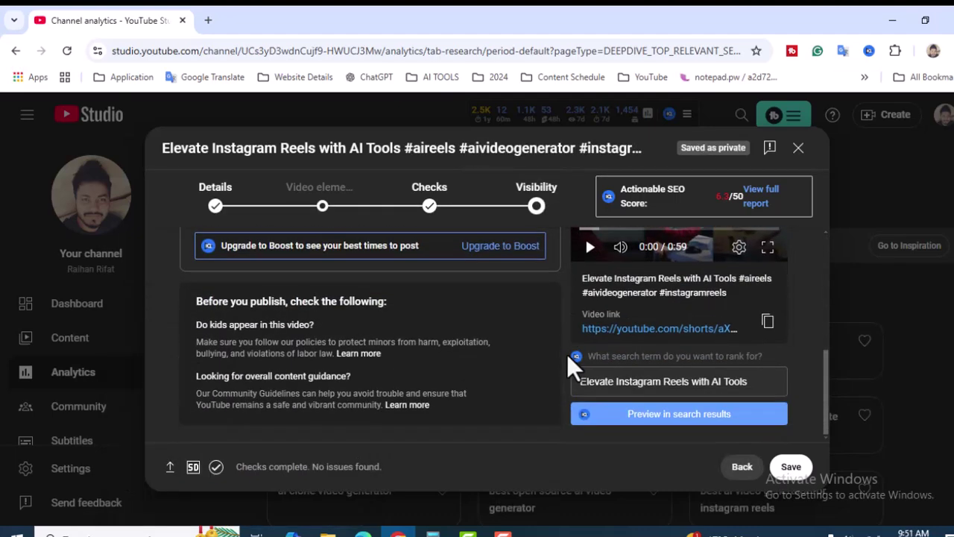
pyautogui.scroll(5, 568, 357)
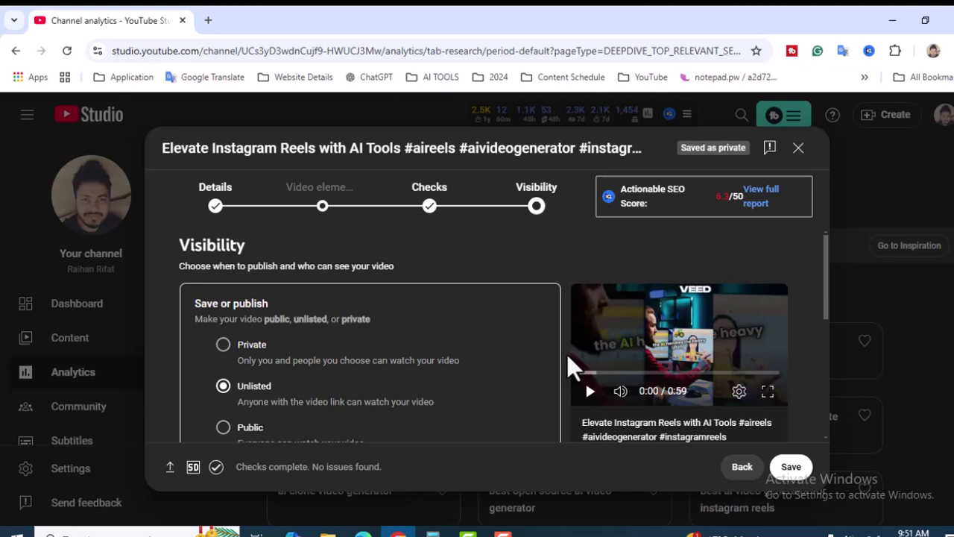
pyautogui.scroll(-1, 568, 360)
pyautogui.scroll(-2, 567, 353)
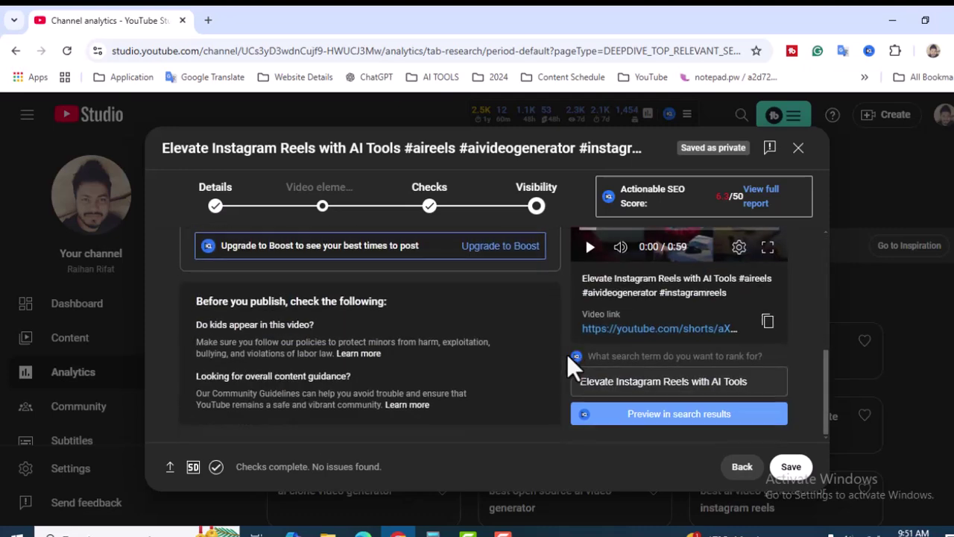
pyautogui.click(798, 477)
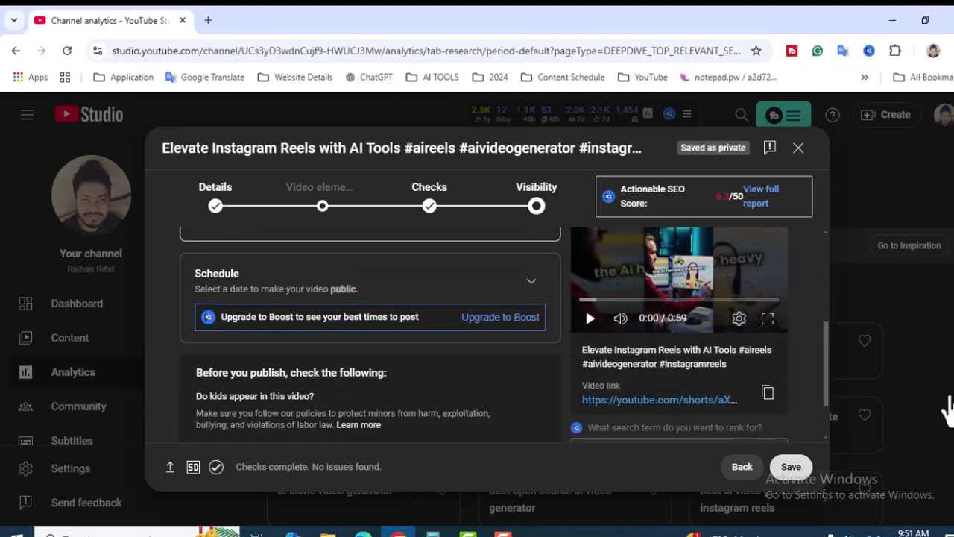